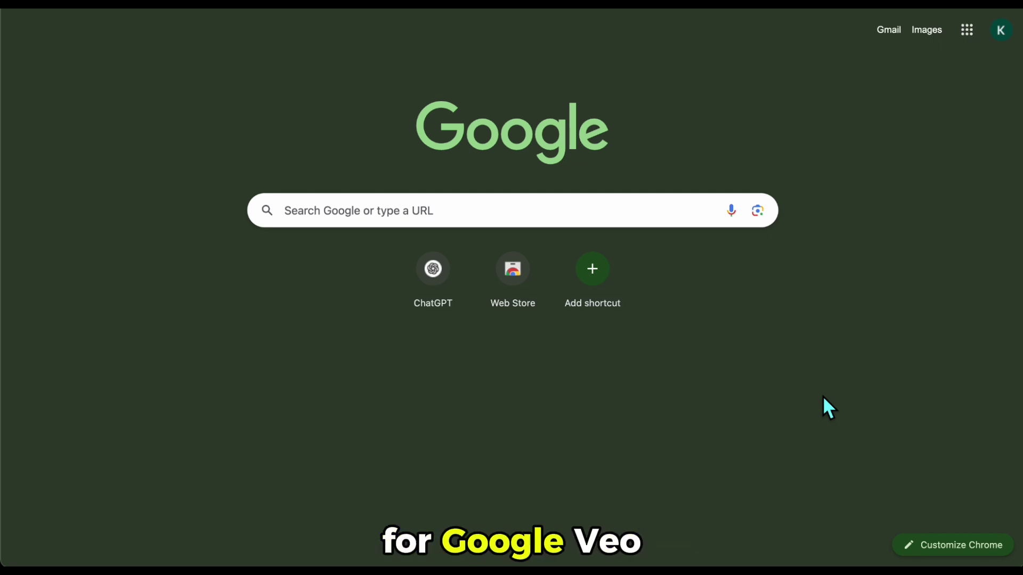
# Step: Search Google for 'google veo 3' and open the 'Gemini AI video generator powered by Veo 3' result
pyautogui.click(350, 216)
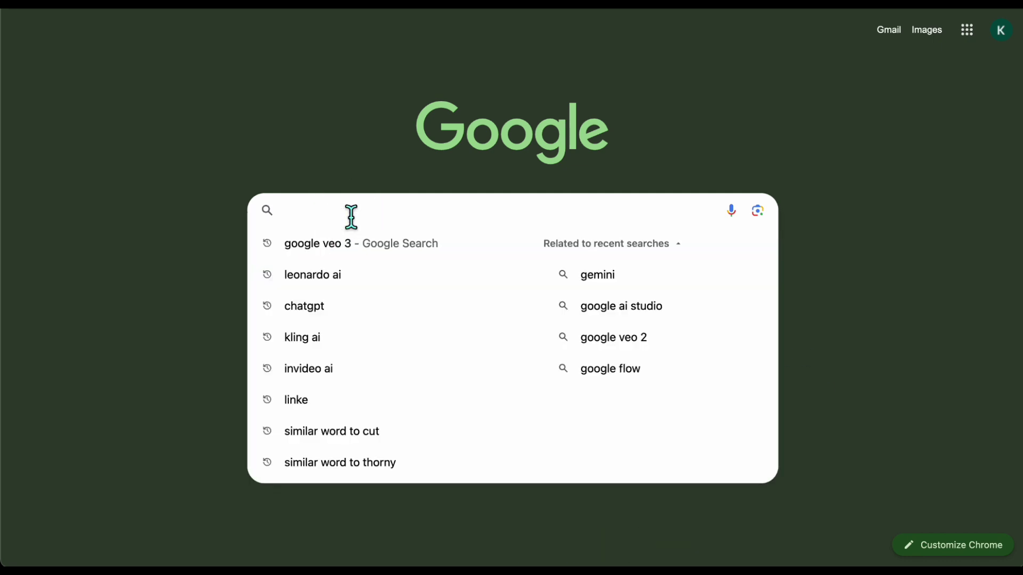
pyautogui.write('google veo 3')
pyautogui.press('Return')
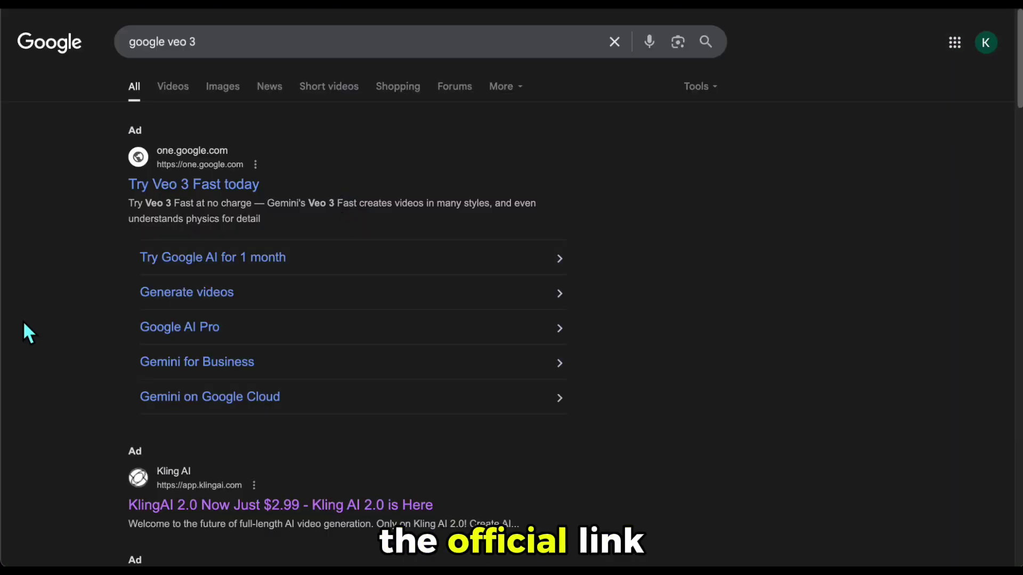
pyautogui.scroll(-7, 24, 323)
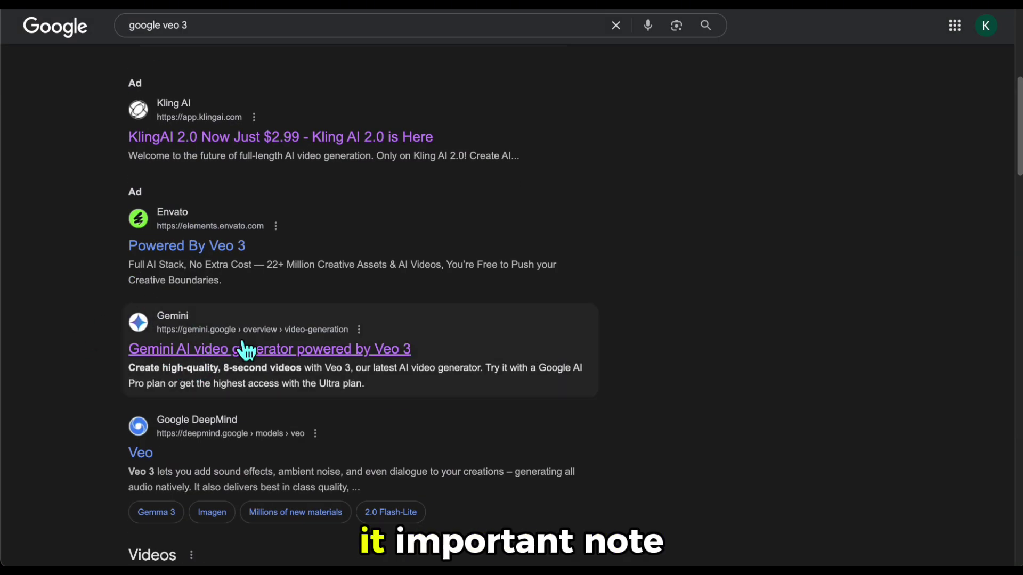
pyautogui.click(218, 356)
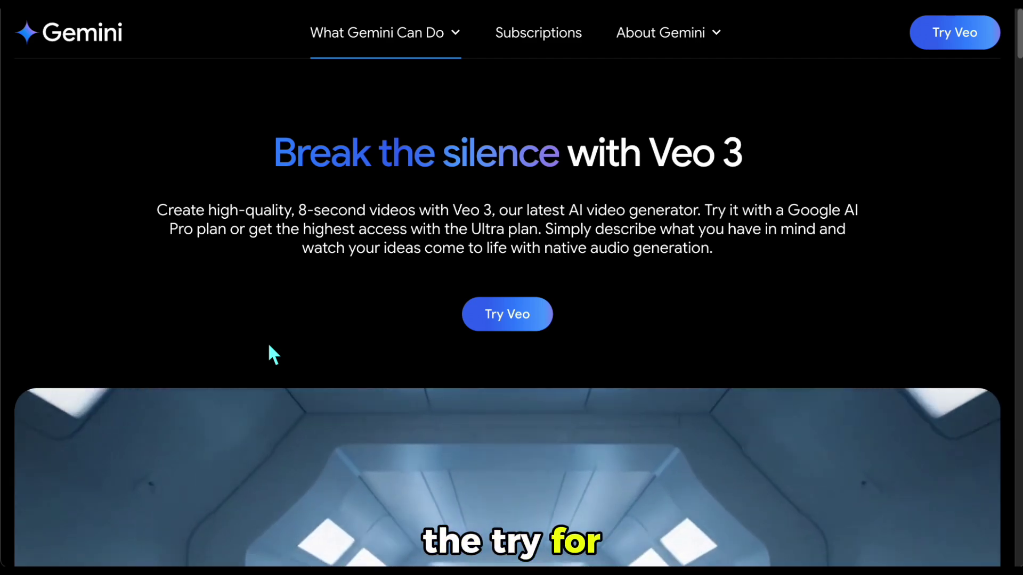
# Step: From Try Veo, review the plan cards, noting Veo 3 in Pro, and choose Get started on Google AI Pro
pyautogui.click(496, 315)
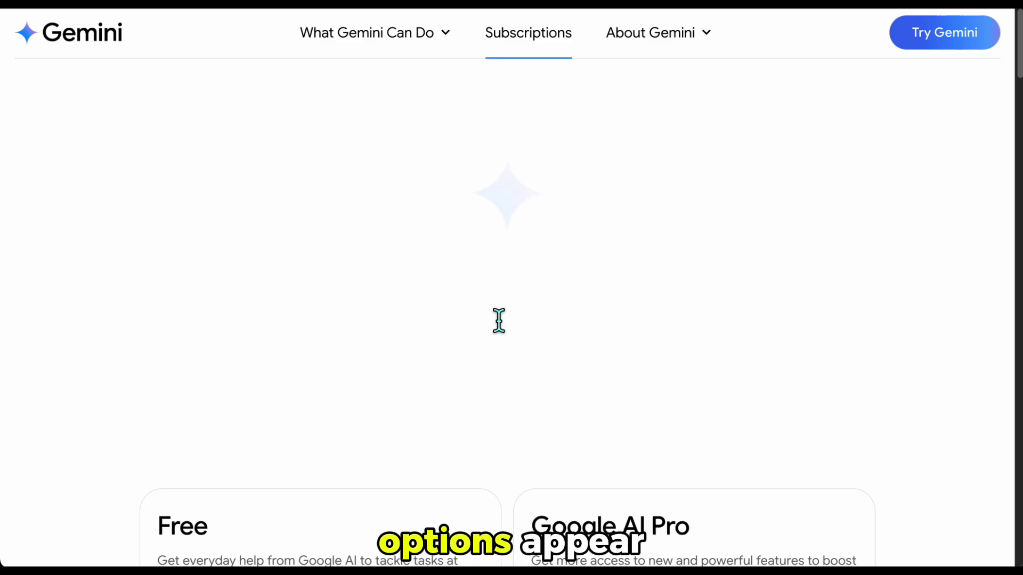
pyautogui.scroll(-6, 373, 313)
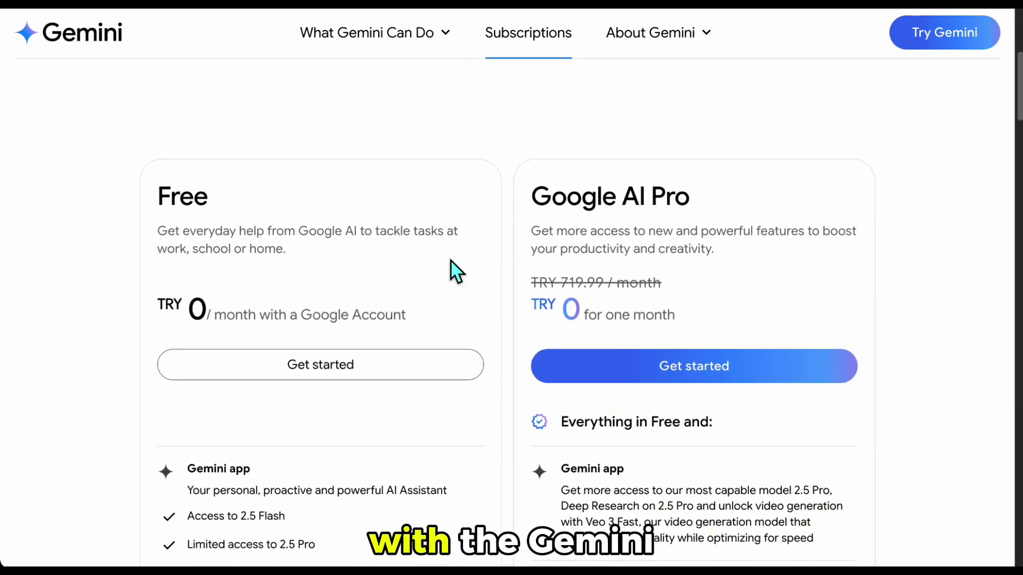
pyautogui.scroll(-3, 439, 265)
pyautogui.scroll(2, 535, 373)
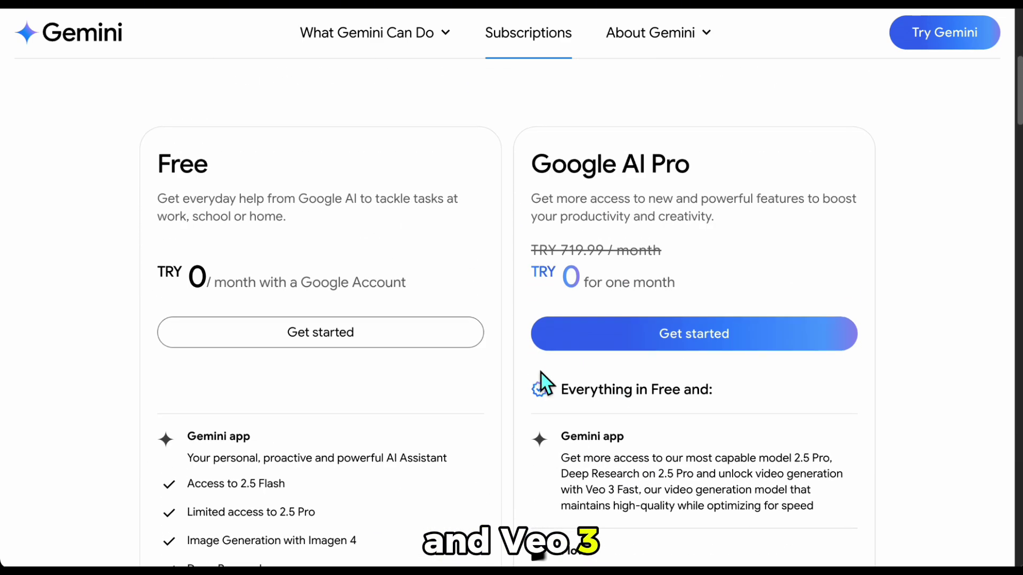
pyautogui.moveTo(593, 495); pyautogui.dragTo(614, 489)
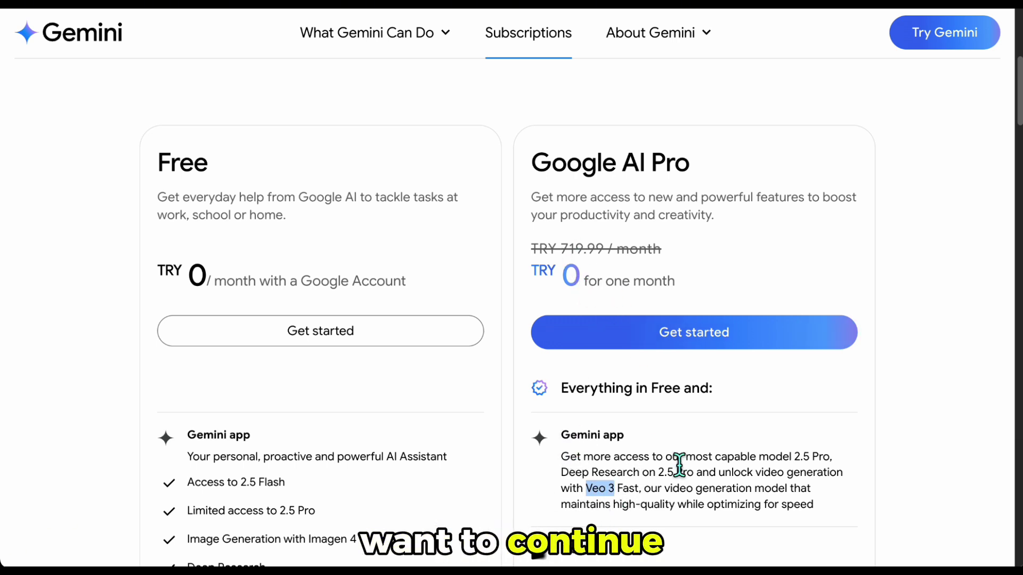
pyautogui.click(897, 434)
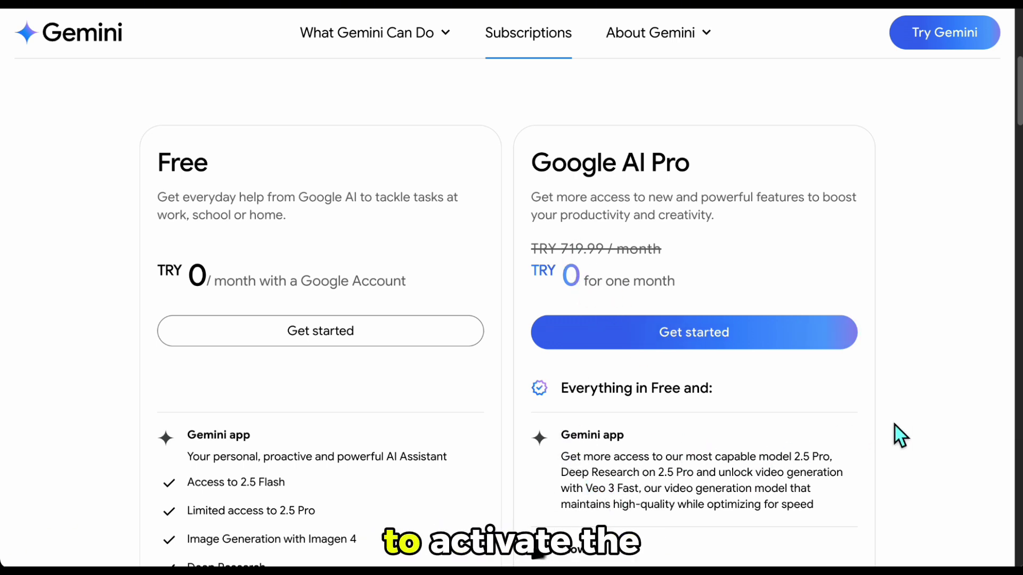
pyautogui.click(657, 346)
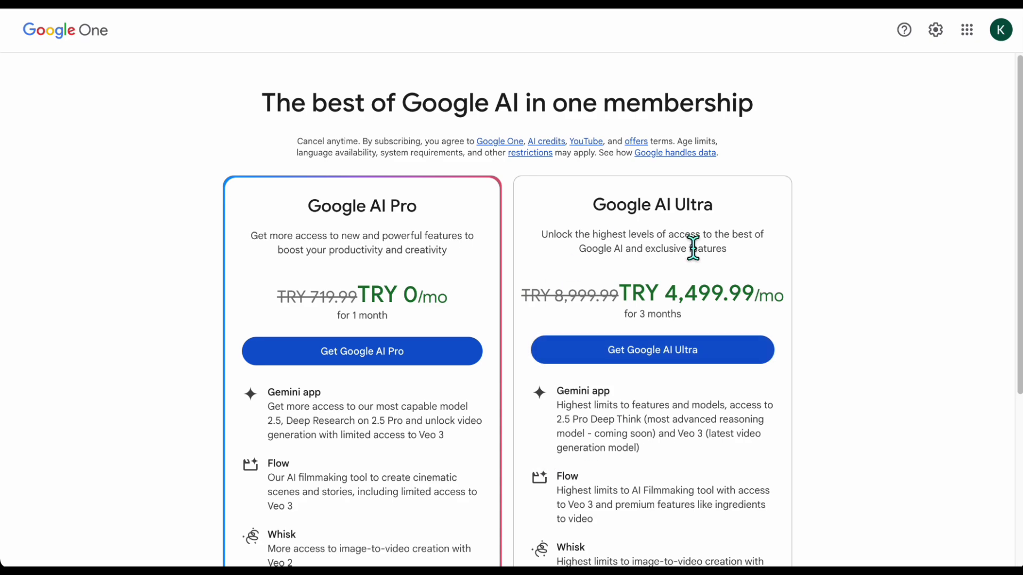
# Step: Choose Get Google AI Pro, agree to the terms, subscribe via Google Play and close the confirmation
pyautogui.click(349, 356)
pyautogui.click(672, 335)
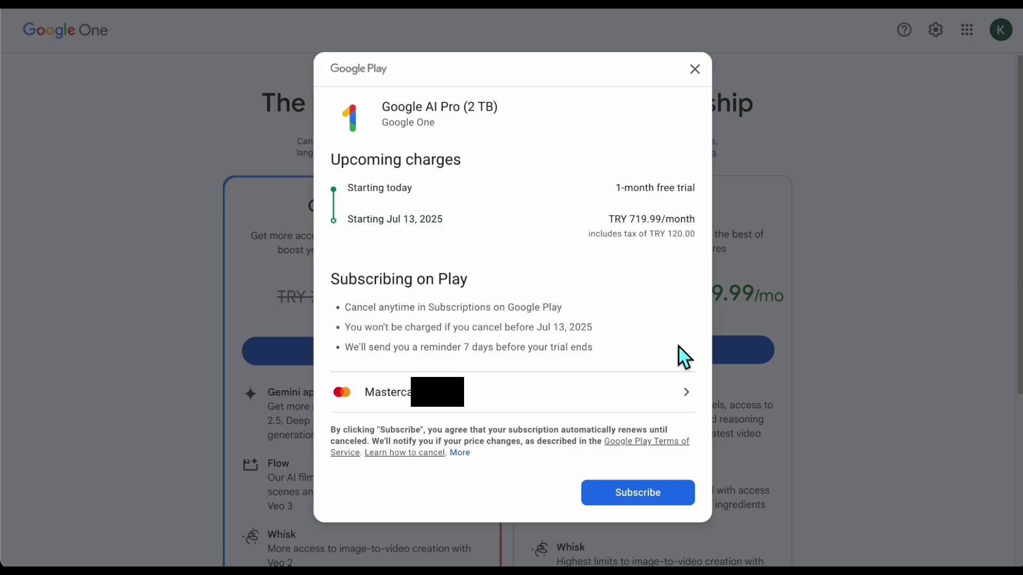
pyautogui.click(647, 500)
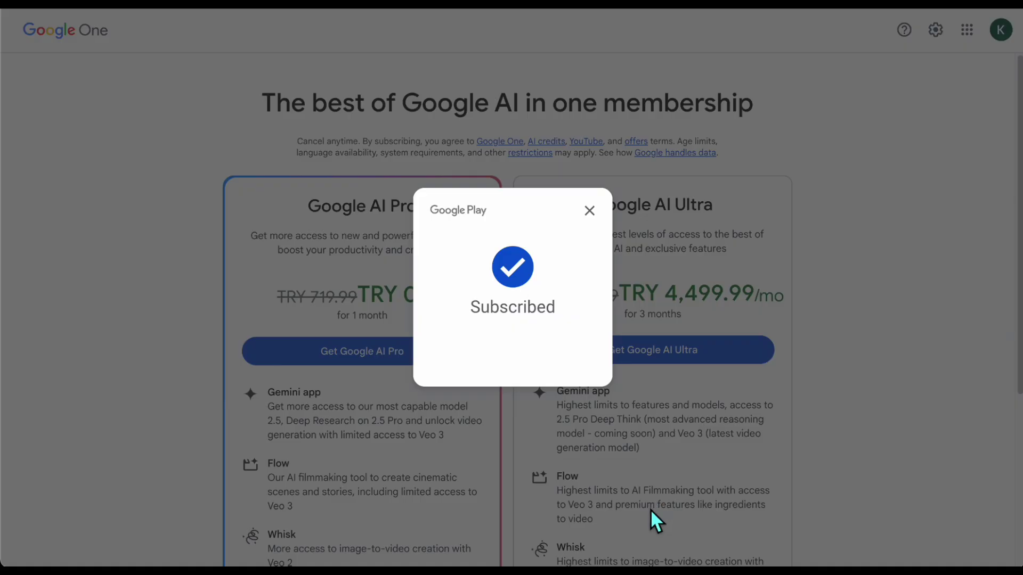
pyautogui.click(590, 212)
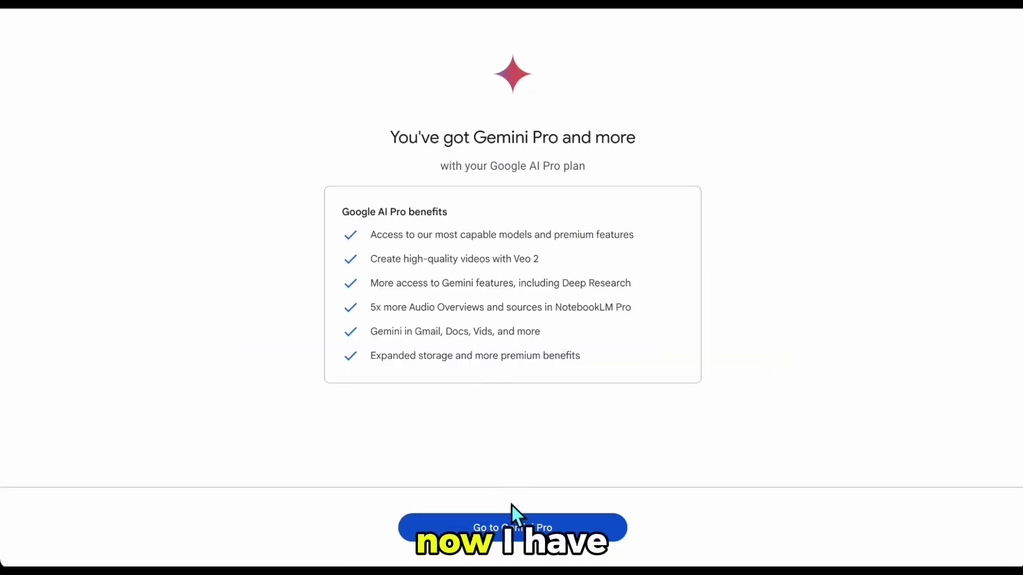
# Step: Go to the Gemini app with Pro and switch the Ask Gemini prompt to Video mode
pyautogui.click(544, 548)
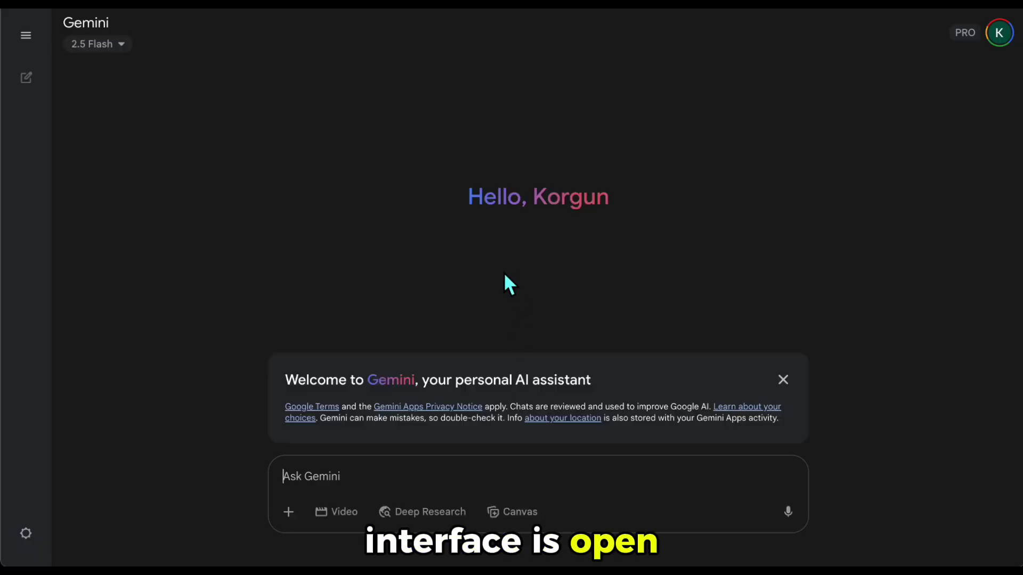
pyautogui.click(345, 515)
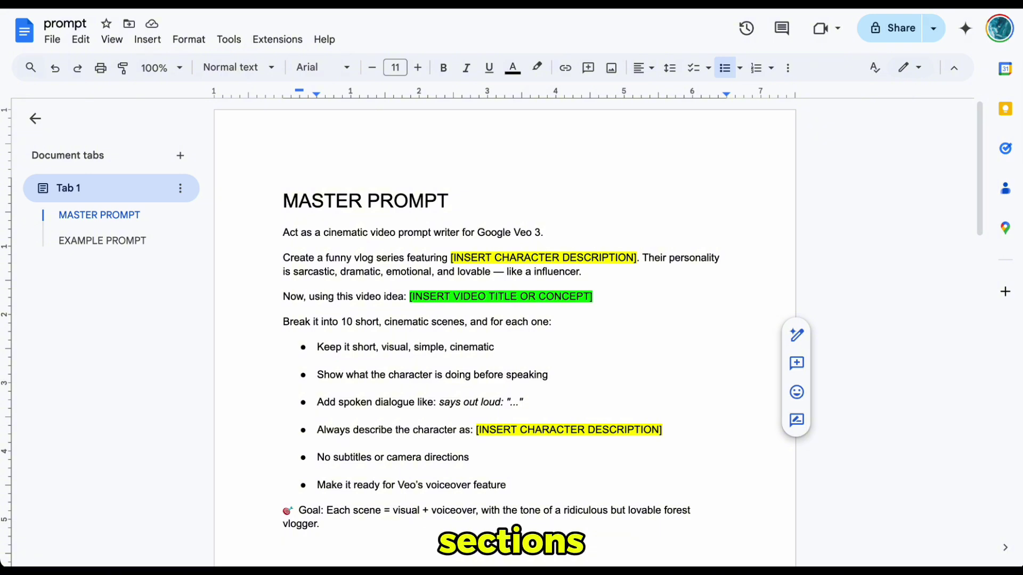
pyautogui.moveTo(452, 259); pyautogui.dragTo(641, 265)
pyautogui.moveTo(478, 431); pyautogui.dragTo(666, 431)
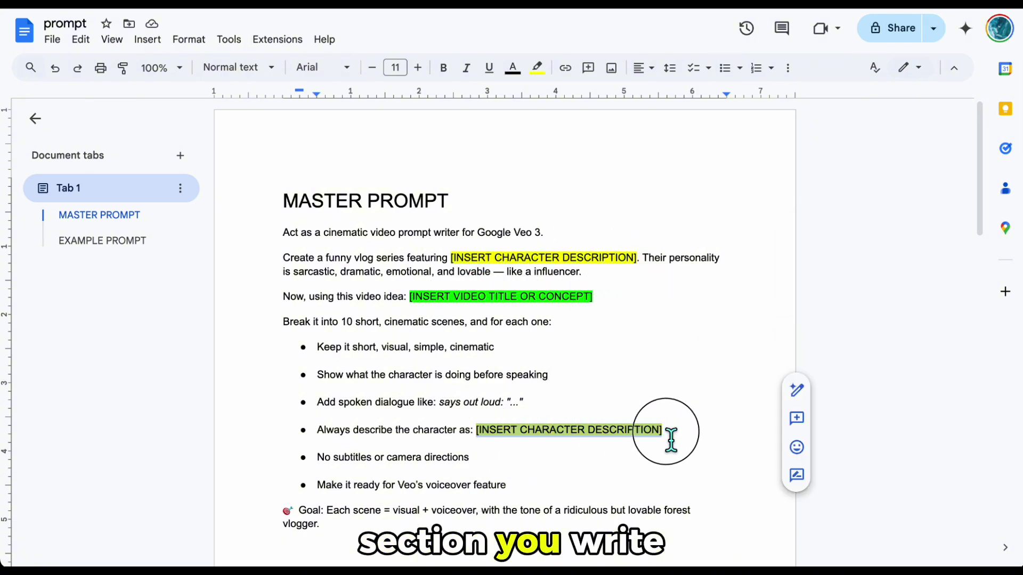
pyautogui.click(417, 299)
pyautogui.moveTo(466, 307); pyautogui.dragTo(597, 303)
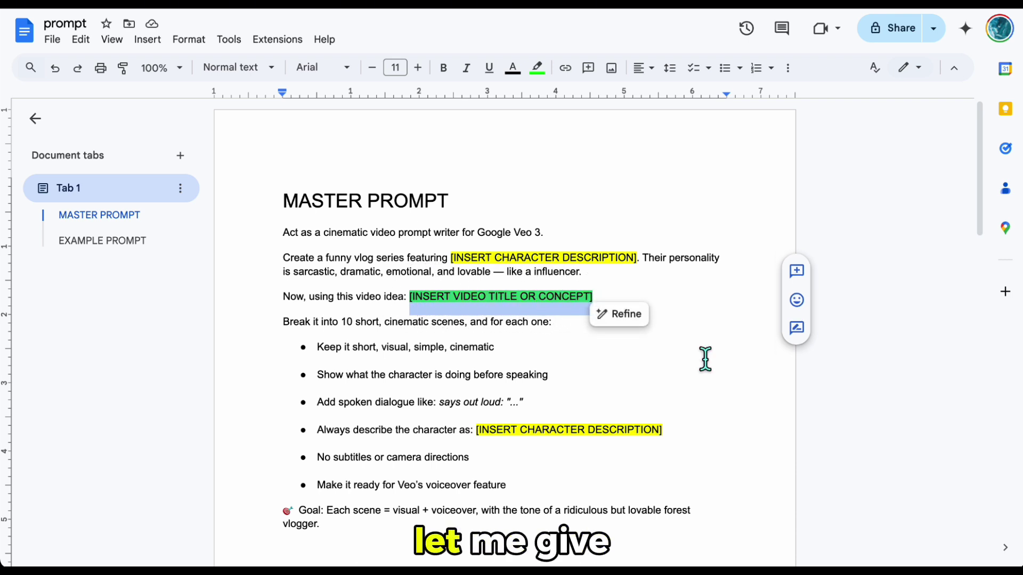
pyautogui.click(510, 303)
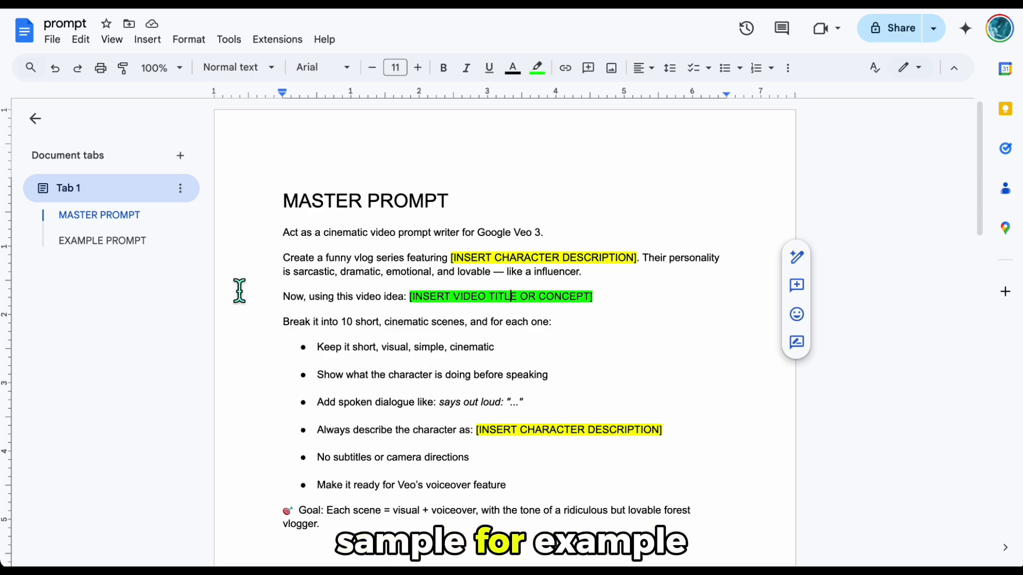
pyautogui.scroll(-12, 393, 297)
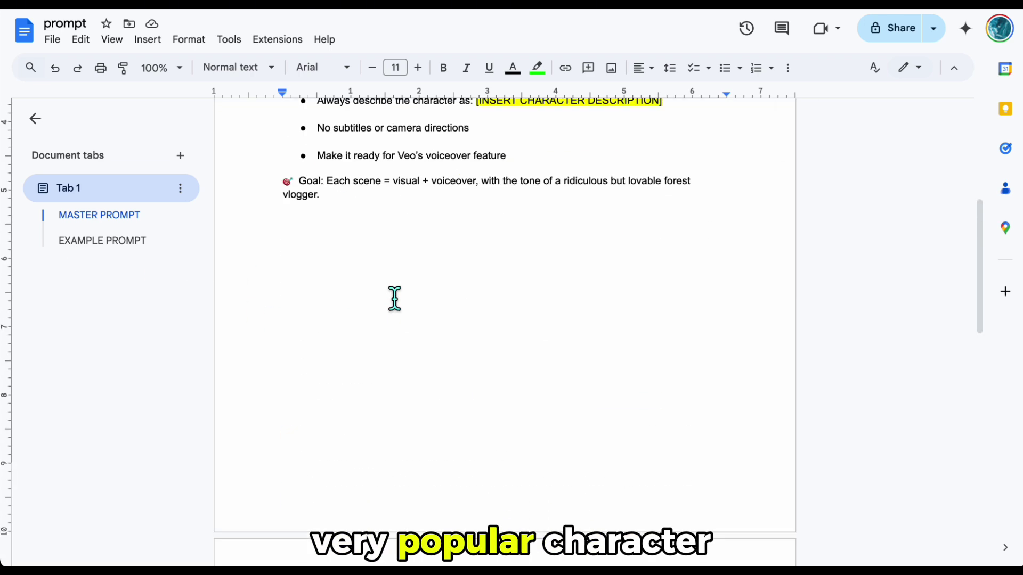
# Step: Highlight the fluffy white yeti and 'My Morning Routine' details, then select the entire EXAMPLE PROMPT text
pyautogui.scroll(2, 391, 297)
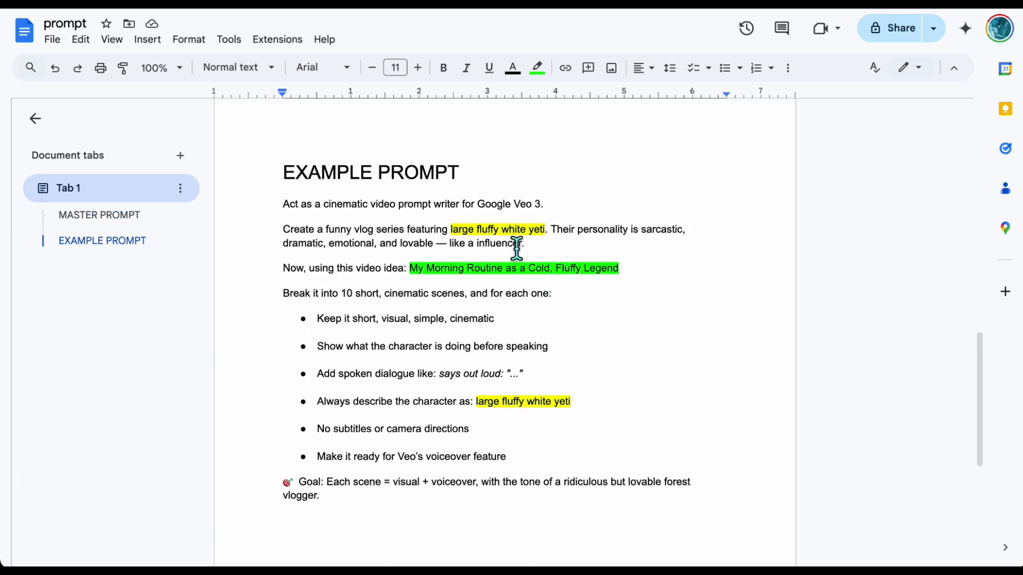
pyautogui.moveTo(548, 234); pyautogui.dragTo(477, 236)
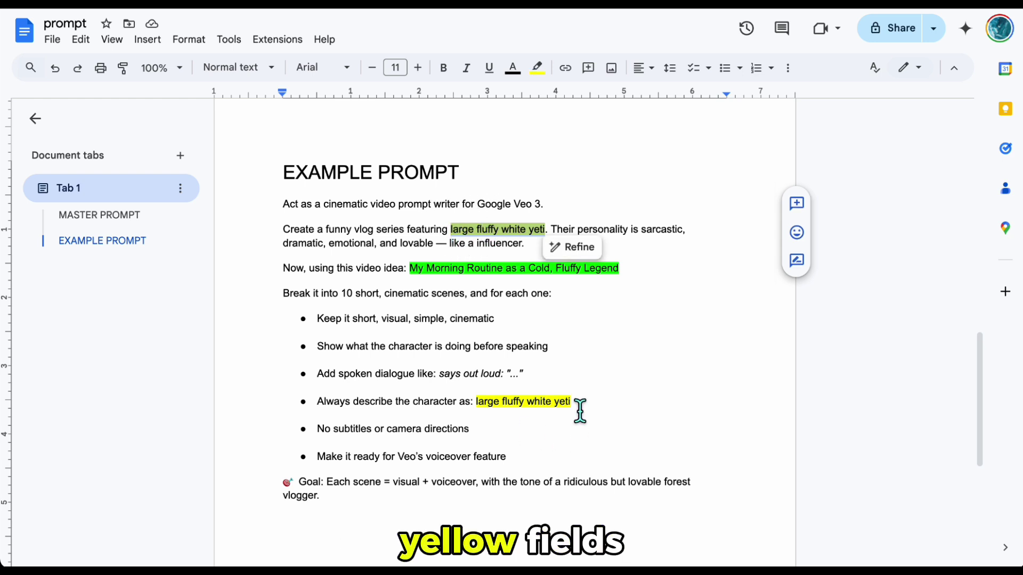
pyautogui.moveTo(579, 409); pyautogui.dragTo(487, 408)
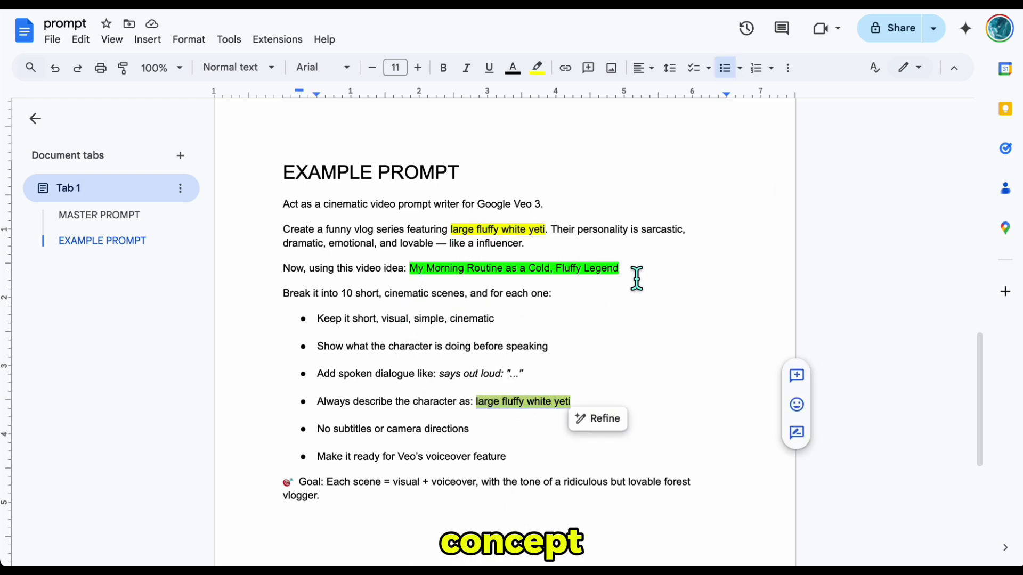
pyautogui.moveTo(637, 278); pyautogui.dragTo(411, 275)
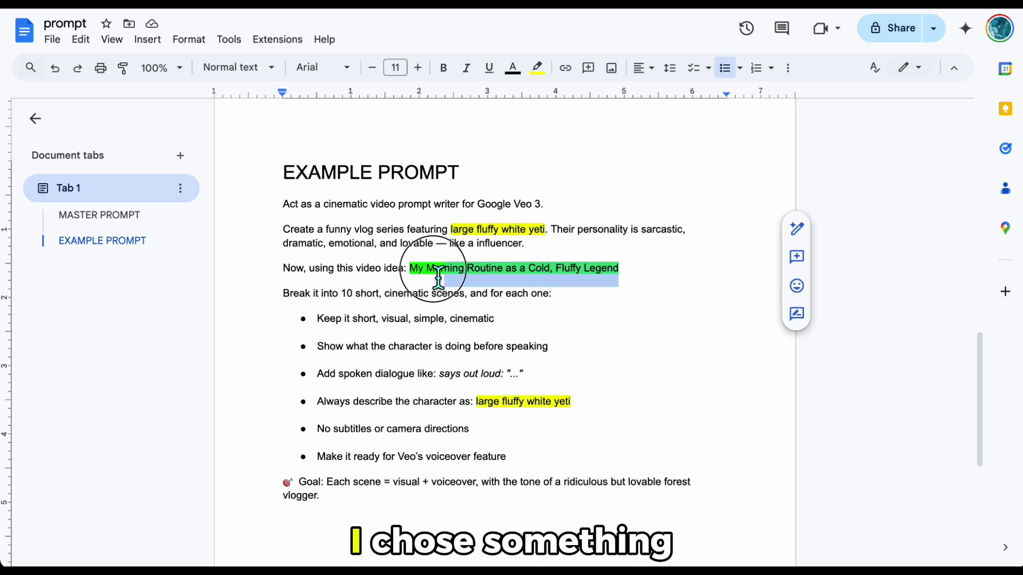
pyautogui.click(611, 367)
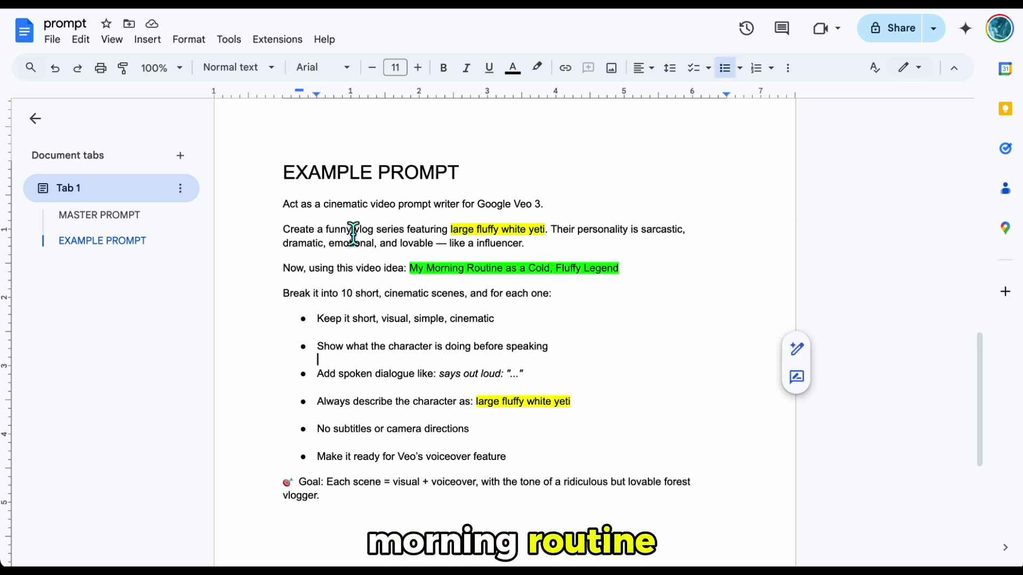
pyautogui.moveTo(278, 212); pyautogui.dragTo(505, 507)
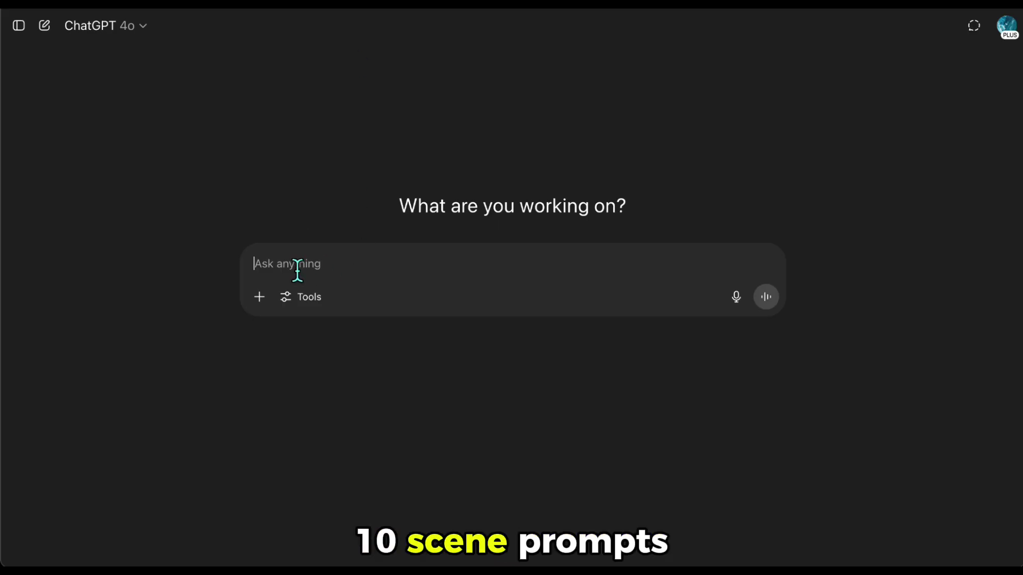
# Step: Paste the EXAMPLE PROMPT into ChatGPT, send it, and scroll through the returned scenes
pyautogui.hotkey('ctrl', 'v')
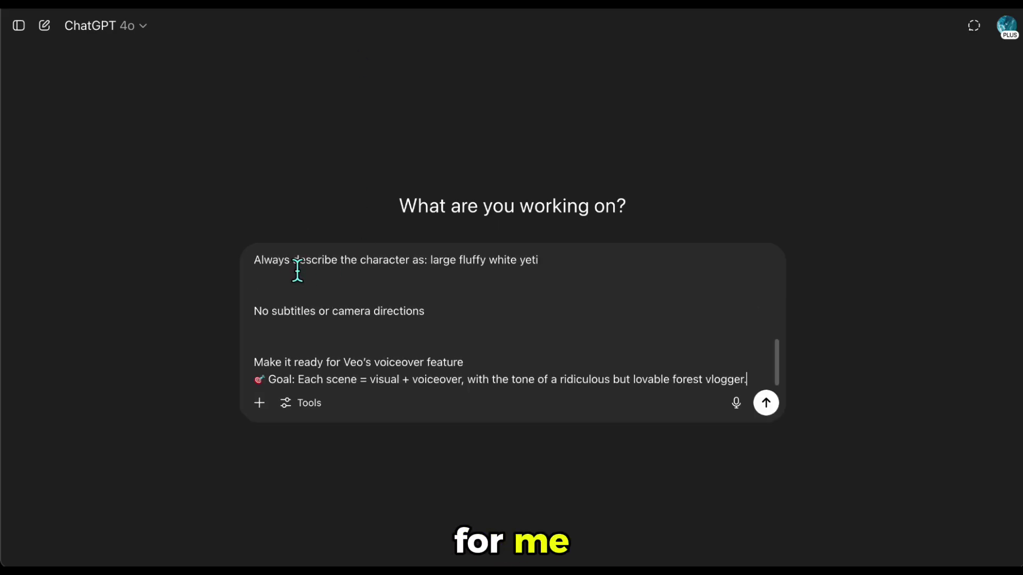
pyautogui.click(766, 403)
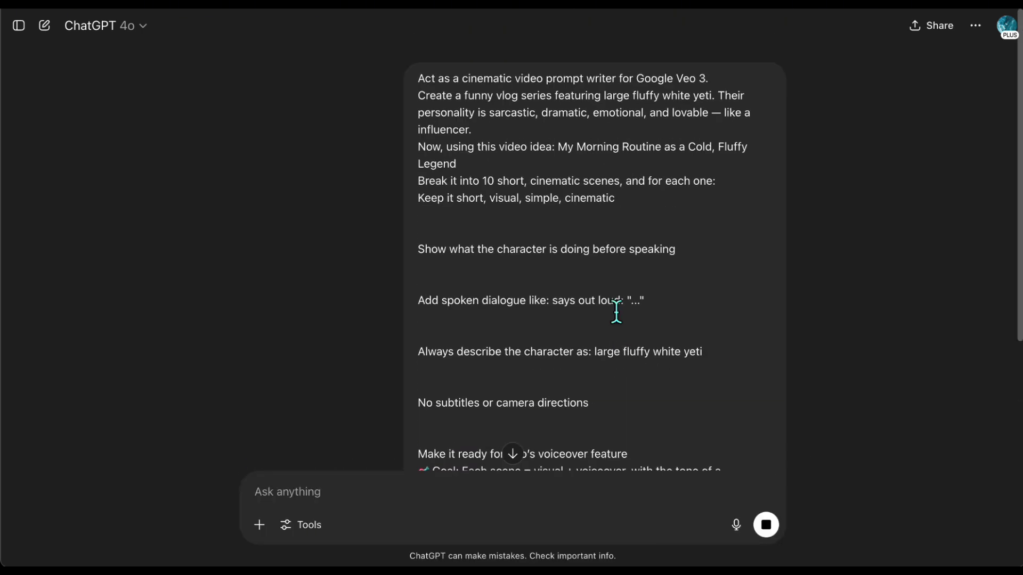
pyautogui.click(513, 455)
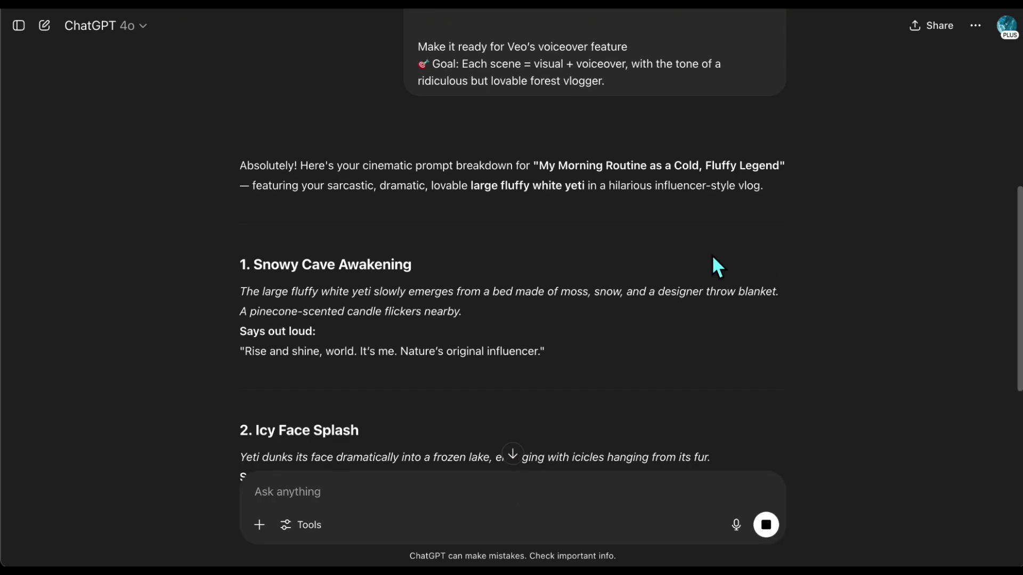
pyautogui.scroll(-2, 491, 242)
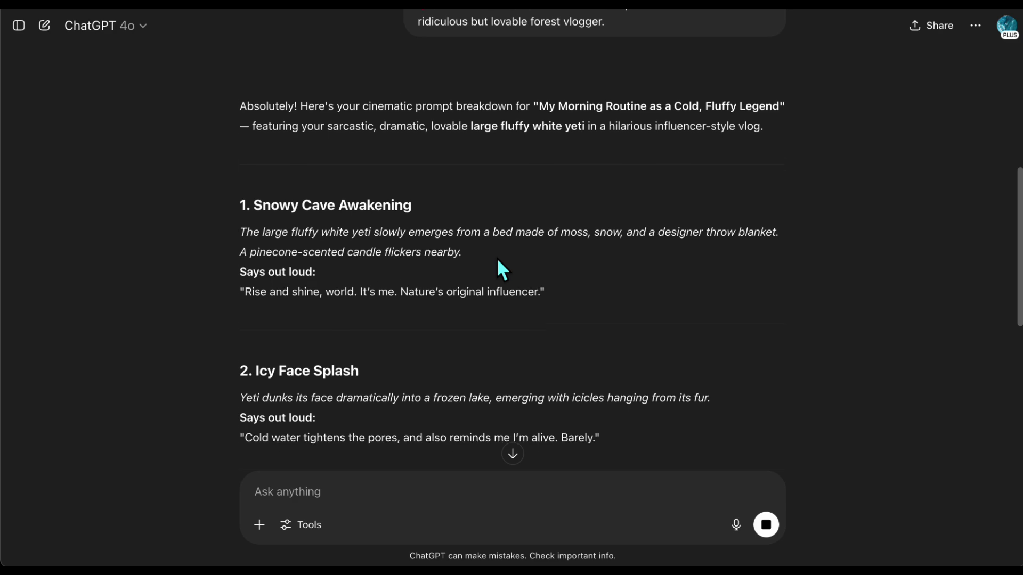
pyautogui.scroll(-3, 497, 257)
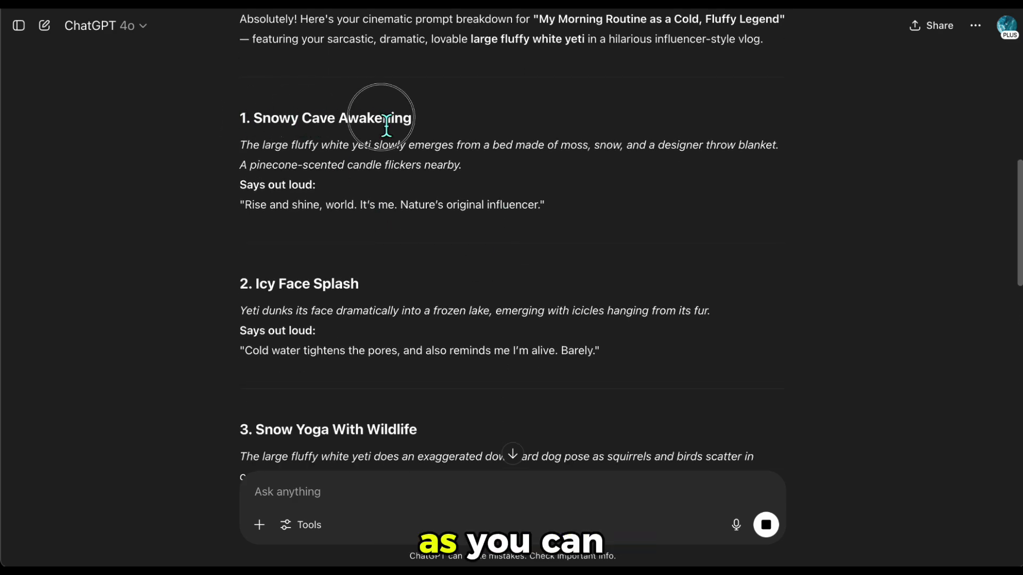
pyautogui.scroll(-4, 303, 291)
pyautogui.moveTo(249, 149); pyautogui.dragTo(359, 149)
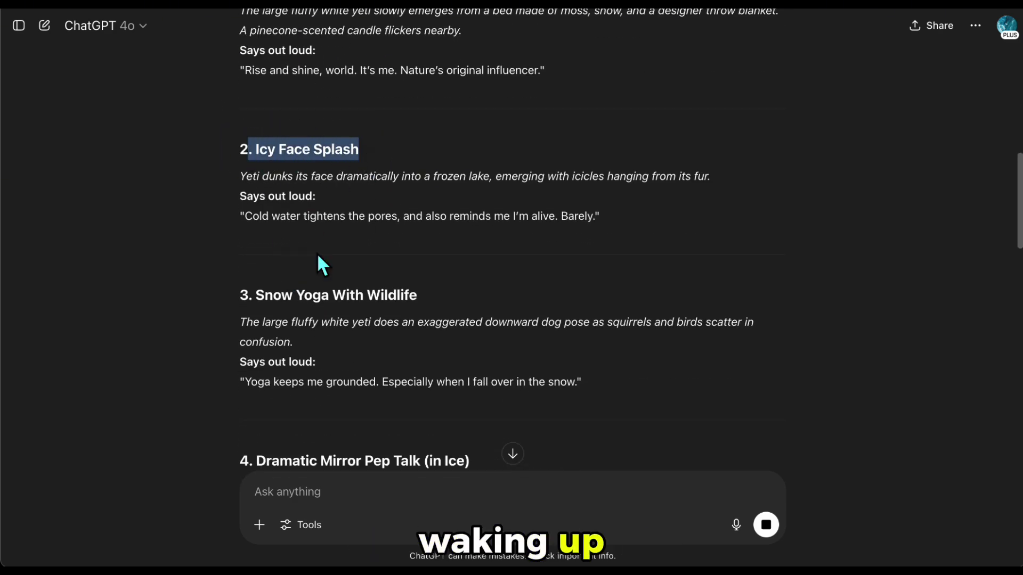
pyautogui.scroll(-3, 299, 245)
pyautogui.moveTo(255, 220); pyautogui.dragTo(400, 219)
pyautogui.scroll(-8, 337, 343)
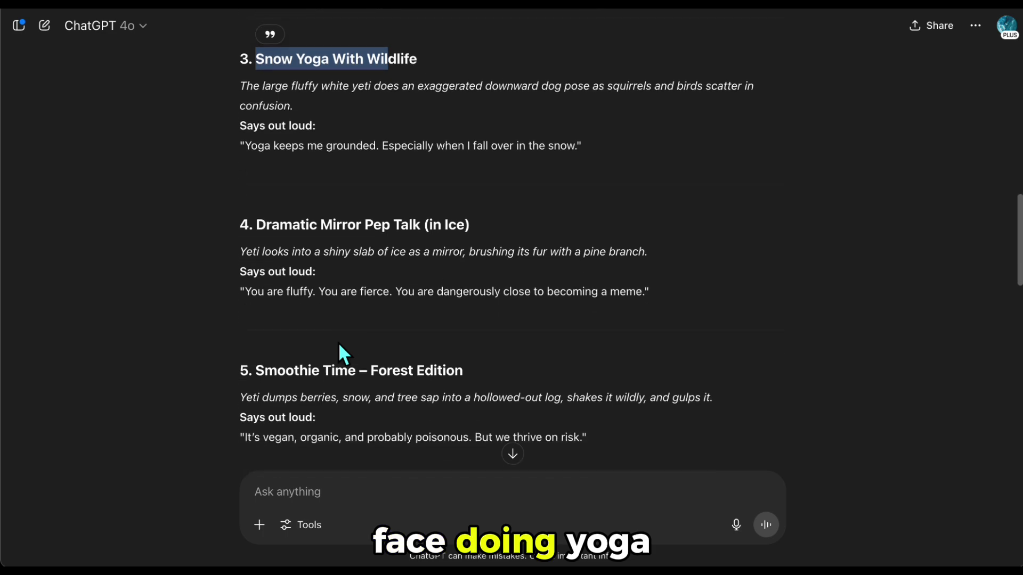
pyautogui.scroll(12, 339, 344)
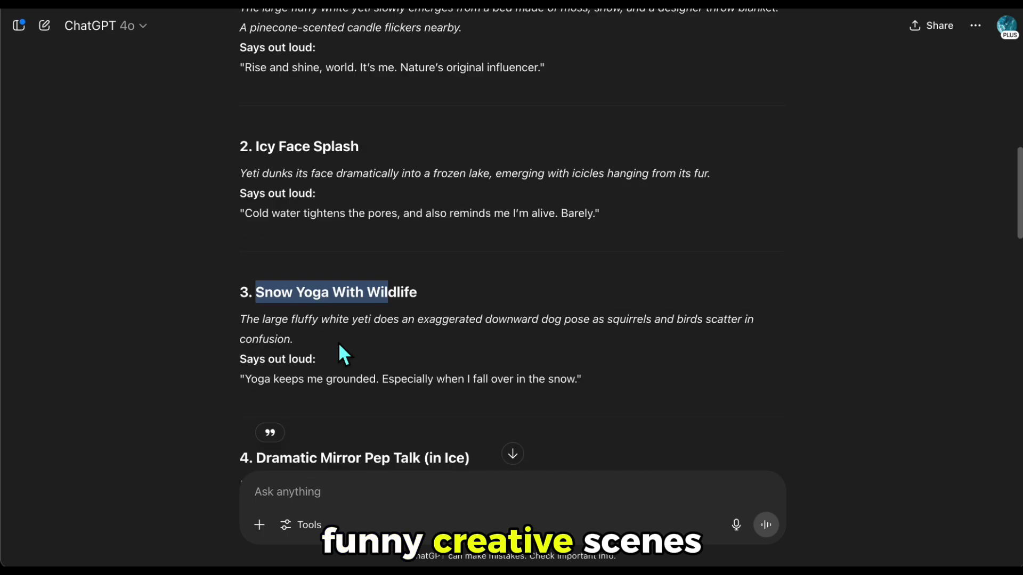
pyautogui.scroll(2, 352, 349)
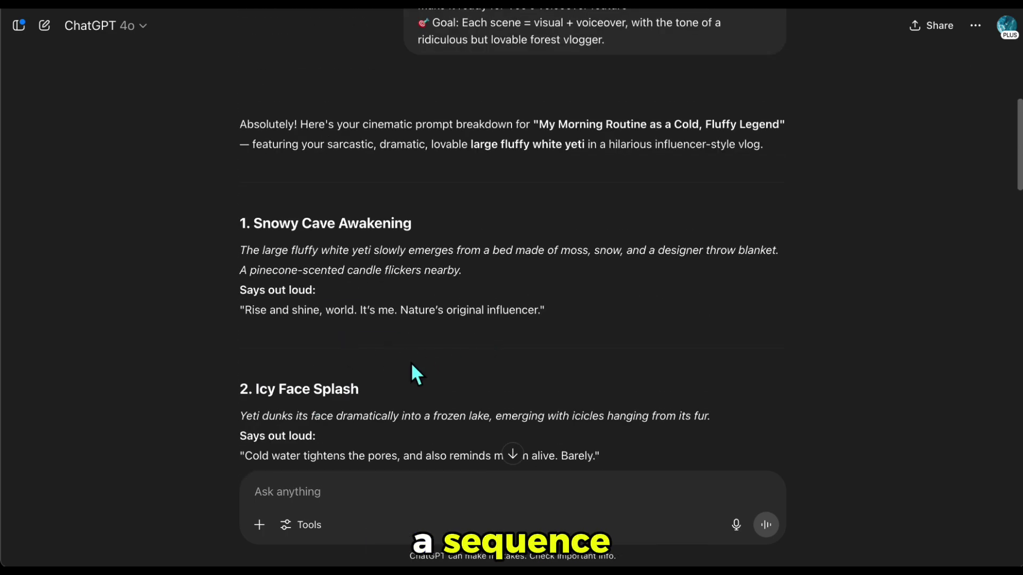
# Step: Highlight scene 1's character description, action and spoken line in the reply
pyautogui.moveTo(240, 251); pyautogui.dragTo(371, 251)
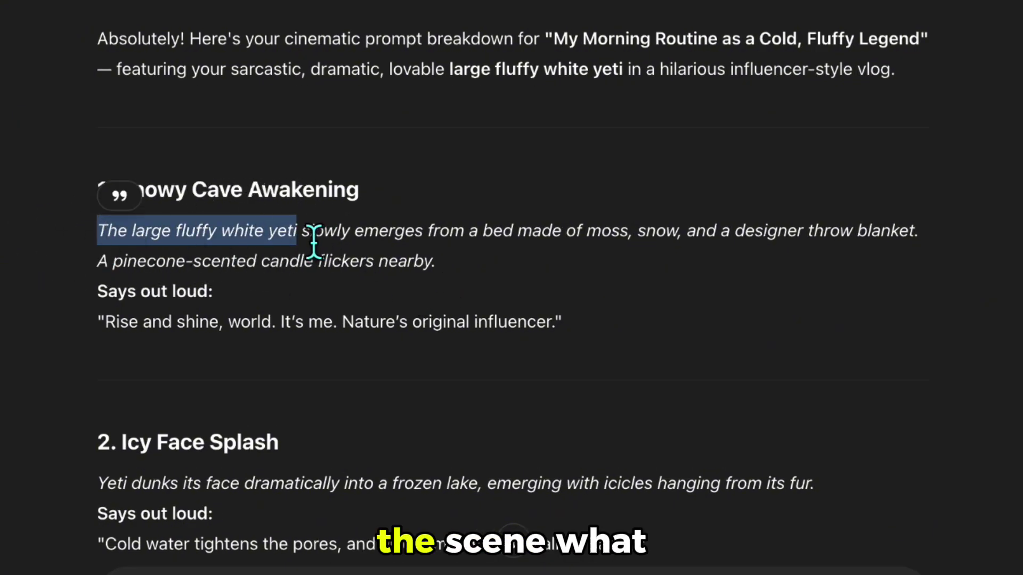
pyautogui.moveTo(311, 238); pyautogui.dragTo(475, 272)
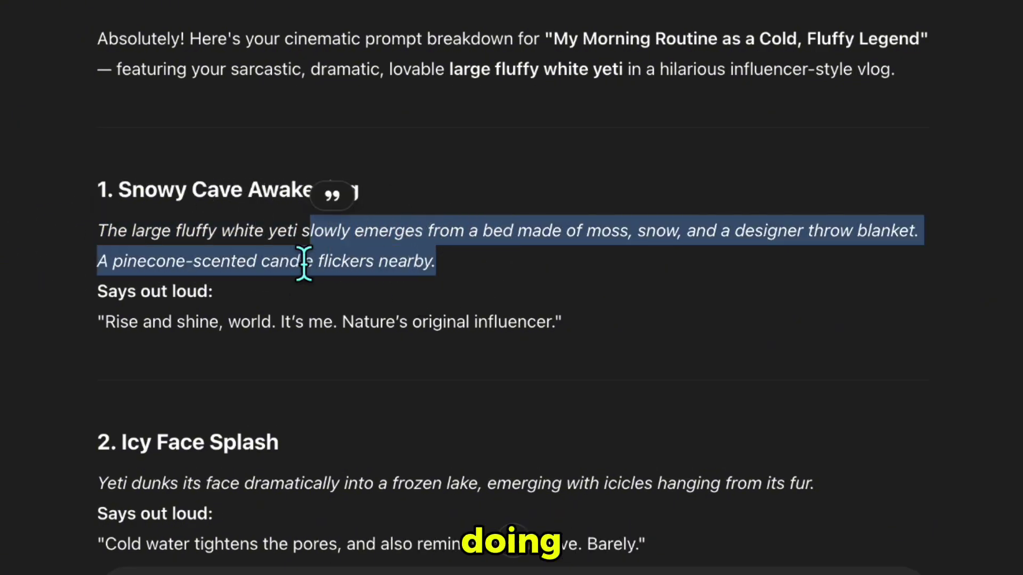
pyautogui.click(265, 372)
pyautogui.moveTo(106, 326); pyautogui.dragTo(566, 339)
pyautogui.click(313, 367)
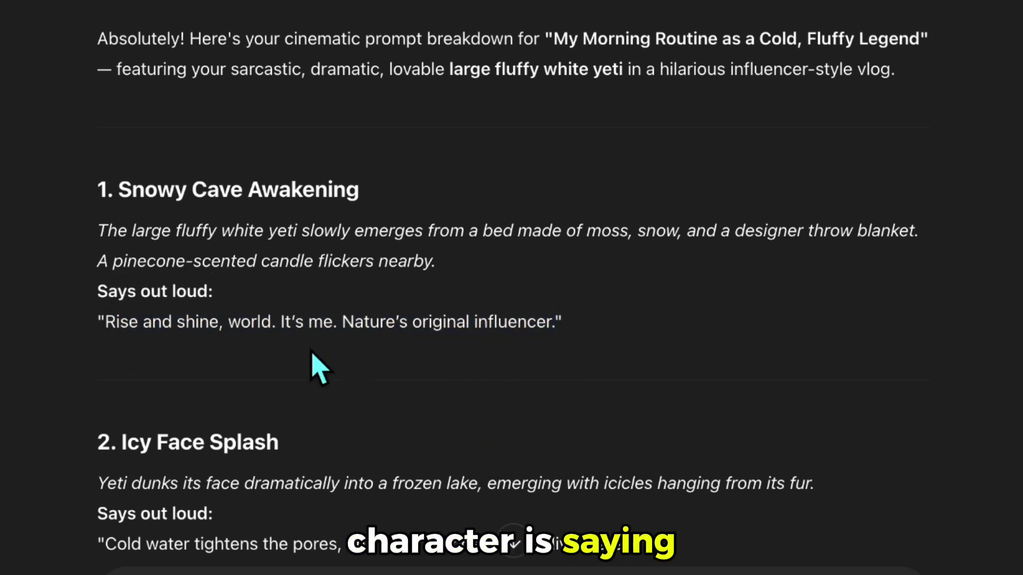
pyautogui.moveTo(99, 237); pyautogui.dragTo(326, 341)
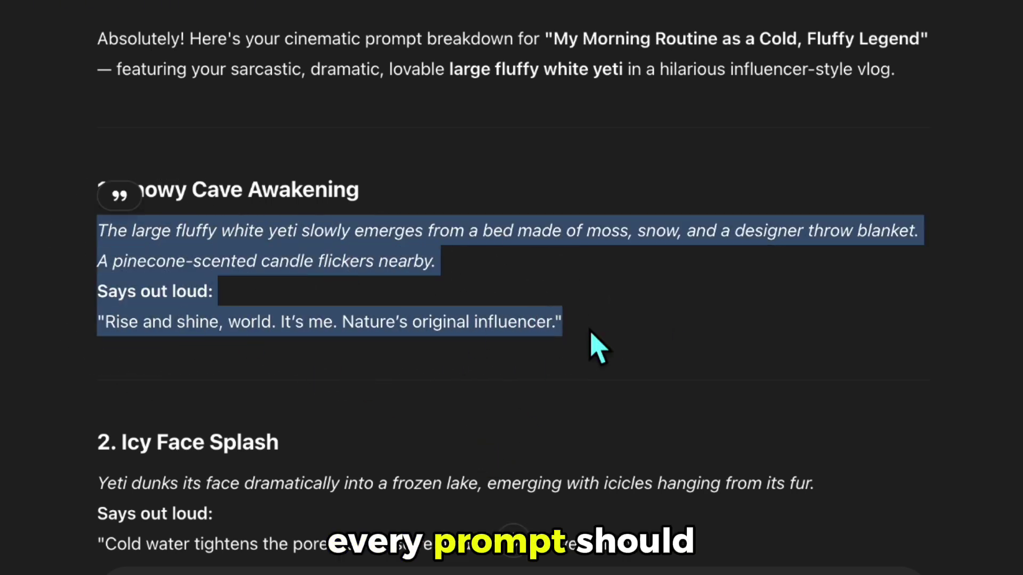
# Step: Scroll through the remaining scenes like Icy Face Splash and Snow Yoga, clearing stray selections
pyautogui.scroll(-5, 617, 323)
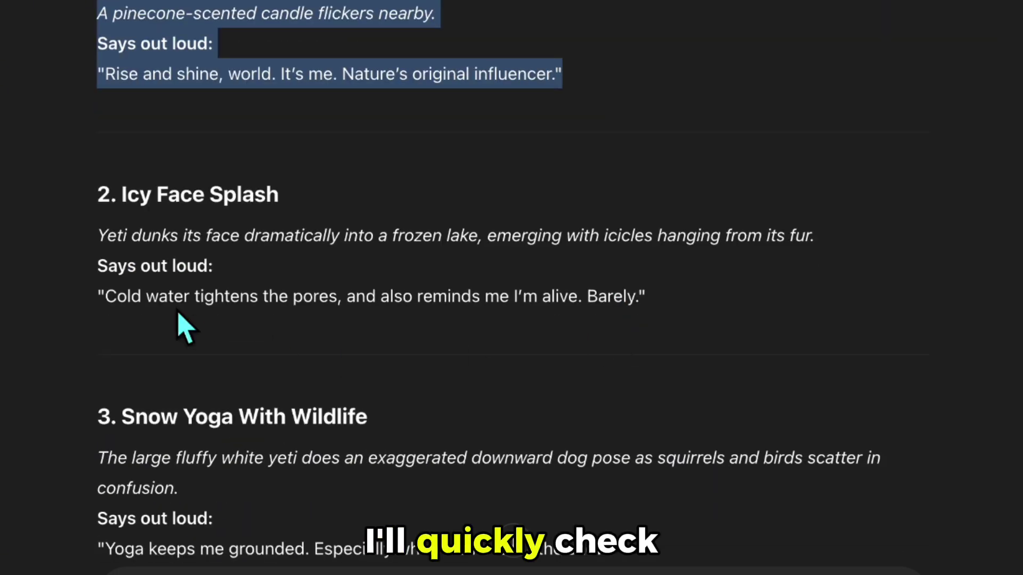
pyautogui.scroll(-10, 726, 323)
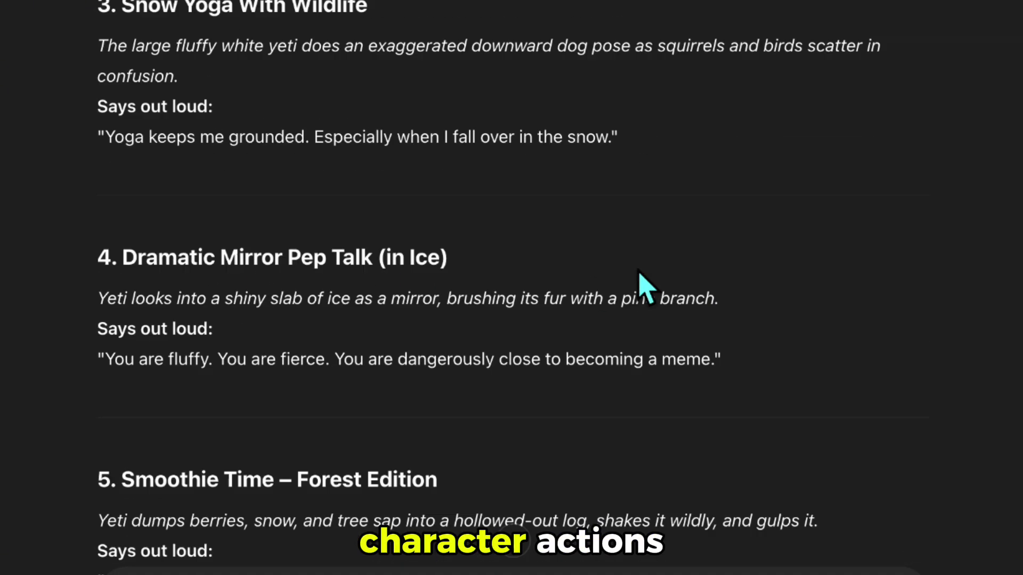
pyautogui.scroll(-10, 232, 240)
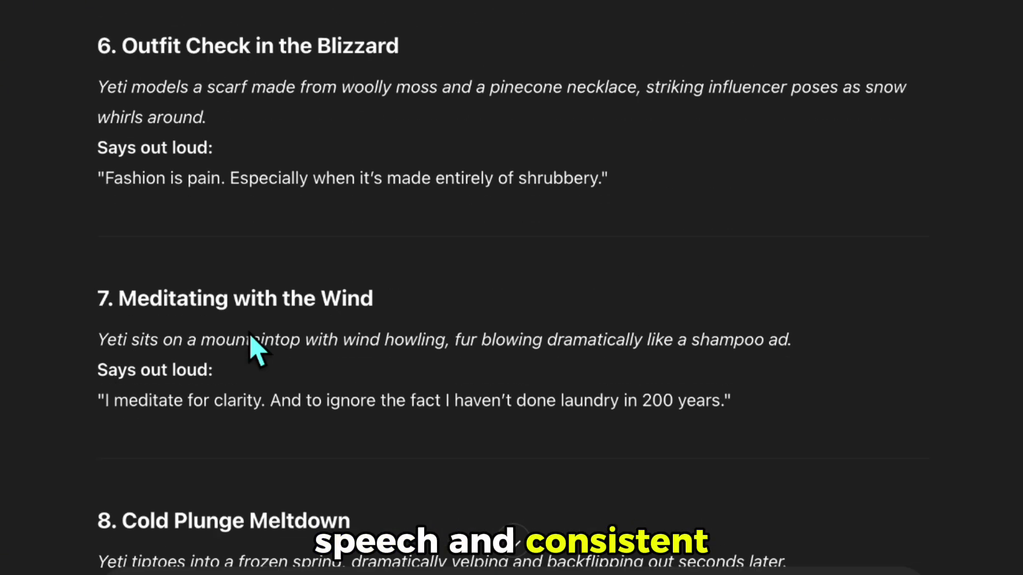
pyautogui.scroll(-5, 227, 261)
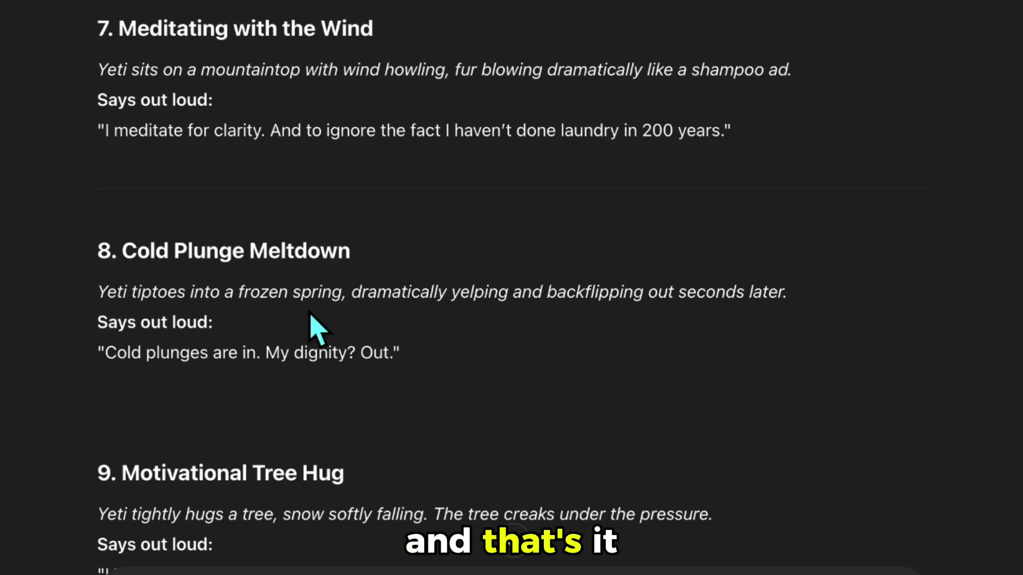
pyautogui.scroll(-4, 319, 328)
pyautogui.scroll(-4, 330, 282)
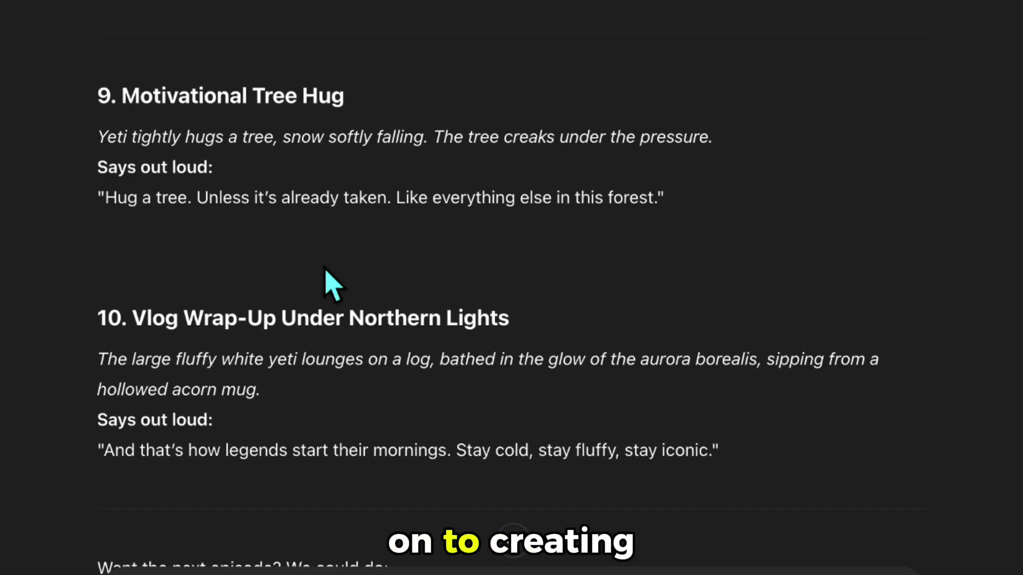
pyautogui.scroll(20, 329, 283)
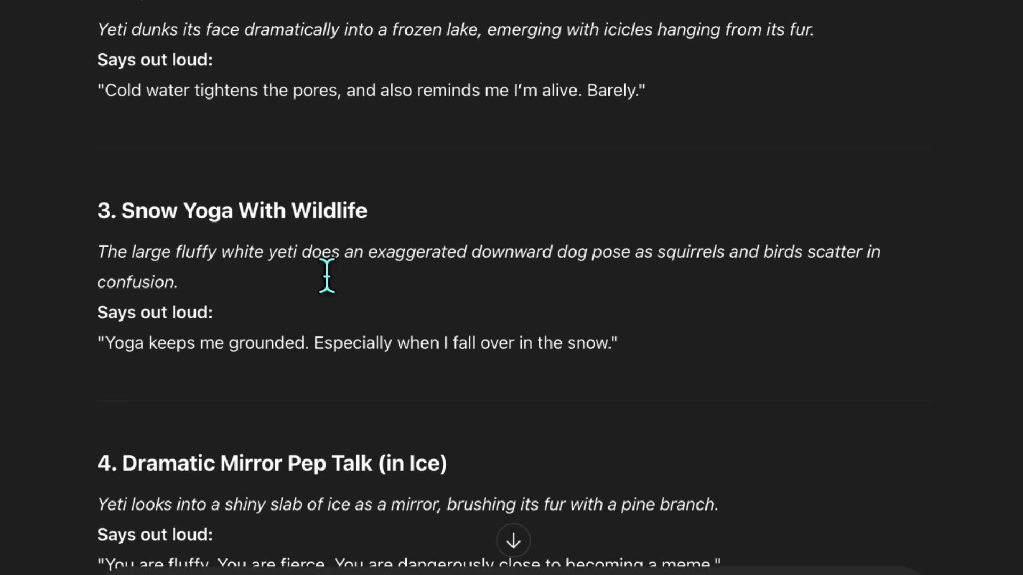
pyautogui.scroll(5, 326, 276)
pyautogui.click(360, 228)
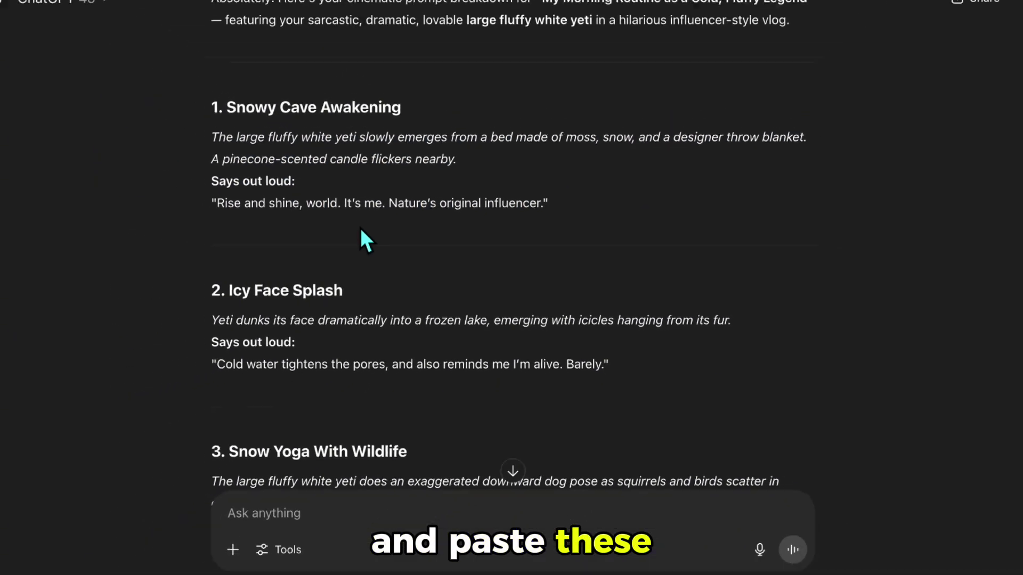
pyautogui.scroll(-3, 360, 234)
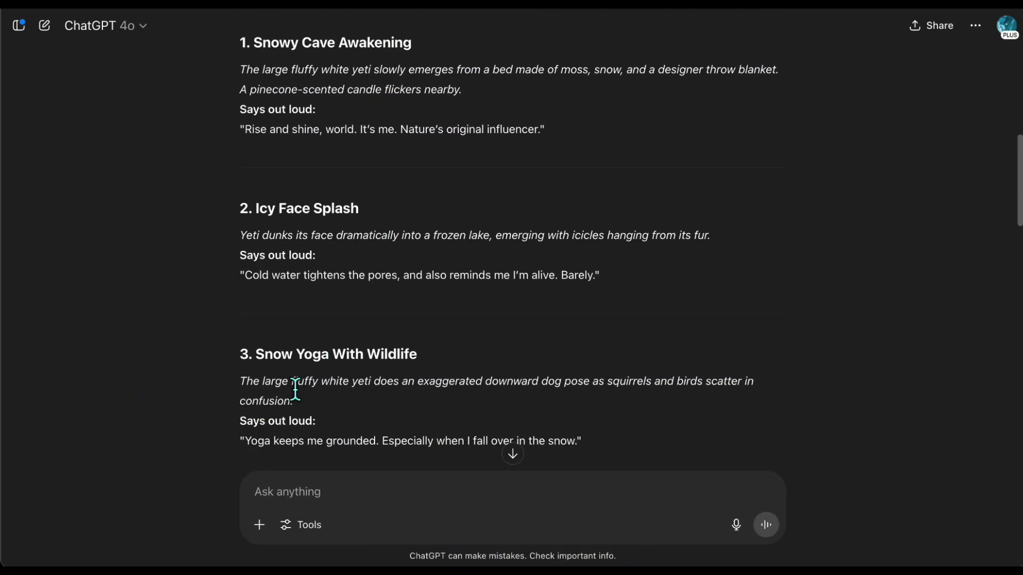
pyautogui.moveTo(295, 382); pyautogui.dragTo(372, 383)
pyautogui.click(317, 261)
pyautogui.scroll(3, 315, 261)
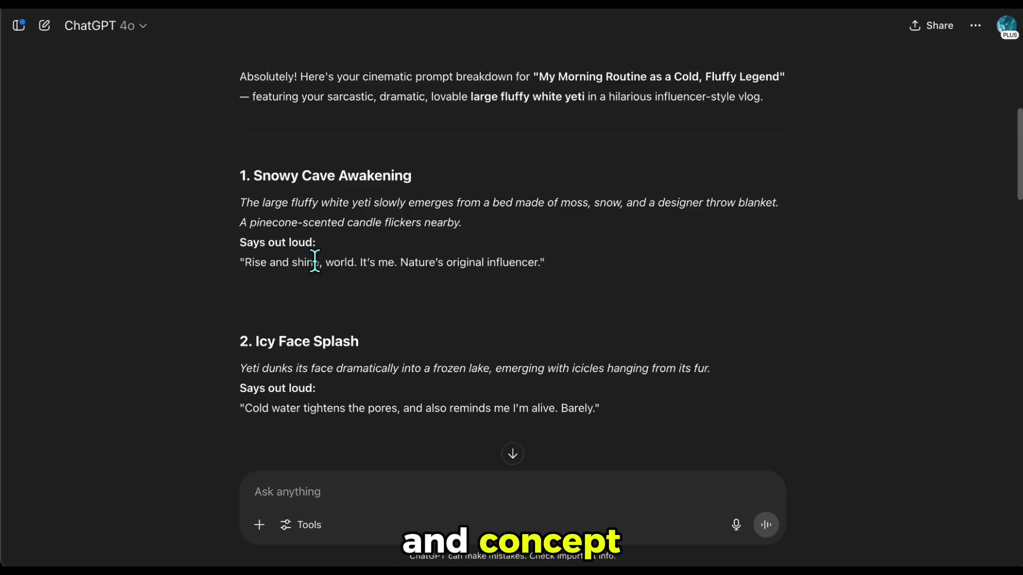
pyautogui.scroll(-1, 315, 261)
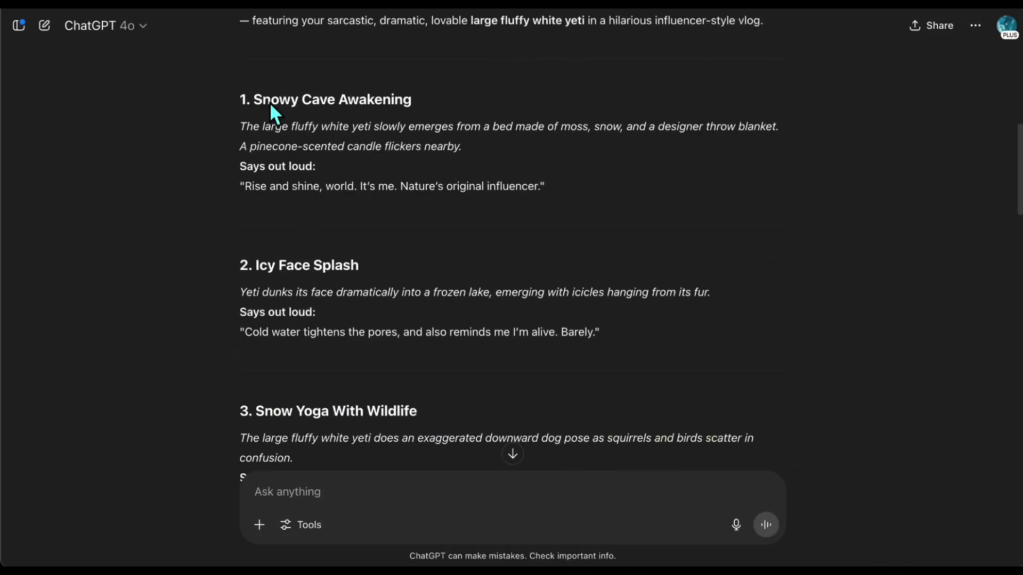
# Step: Paste ChatGPT's Snowy Cave Awakening scene text into Gemini's video prompt and submit it
pyautogui.moveTo(240, 128); pyautogui.dragTo(570, 186)
pyautogui.hotkey('ctrl', 'c')
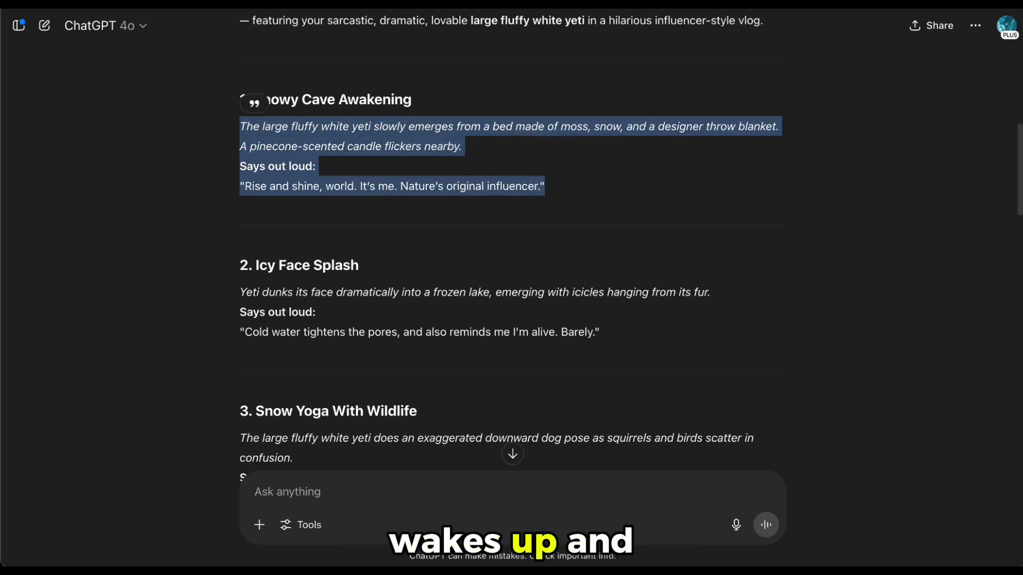
pyautogui.click(368, 7)
pyautogui.click(410, 215)
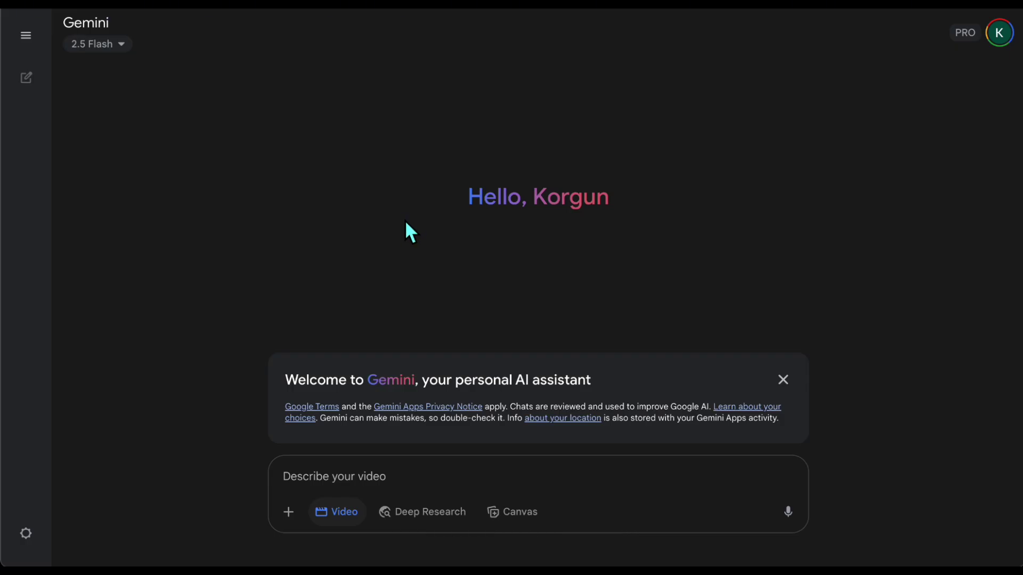
pyautogui.click(323, 481)
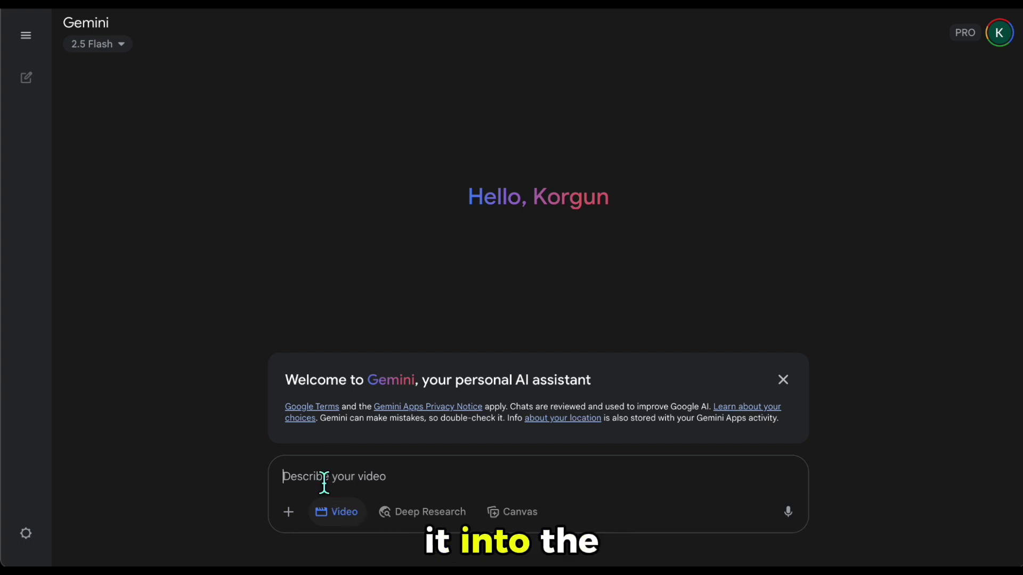
pyautogui.hotkey('ctrl', 'v')
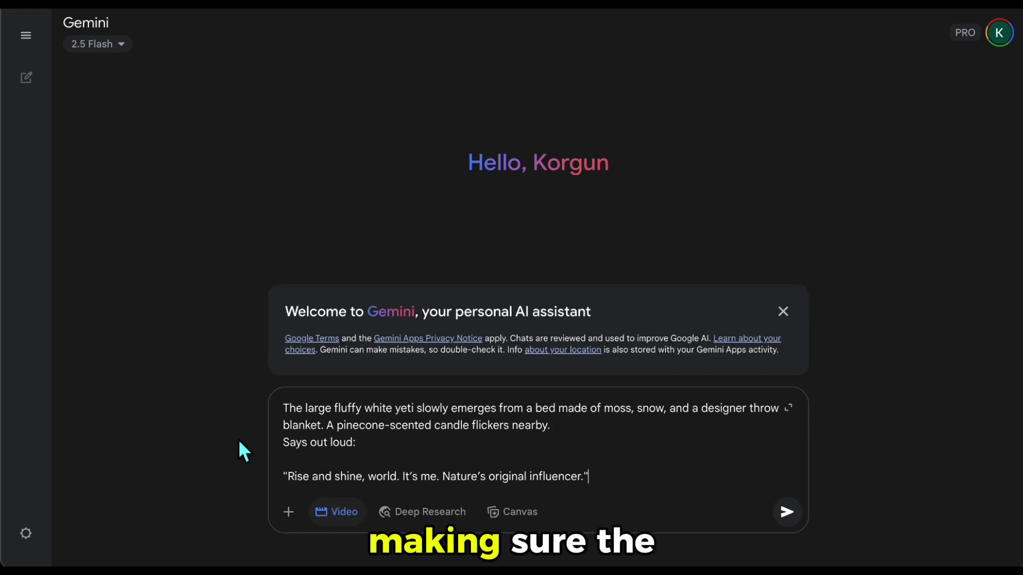
pyautogui.click(787, 512)
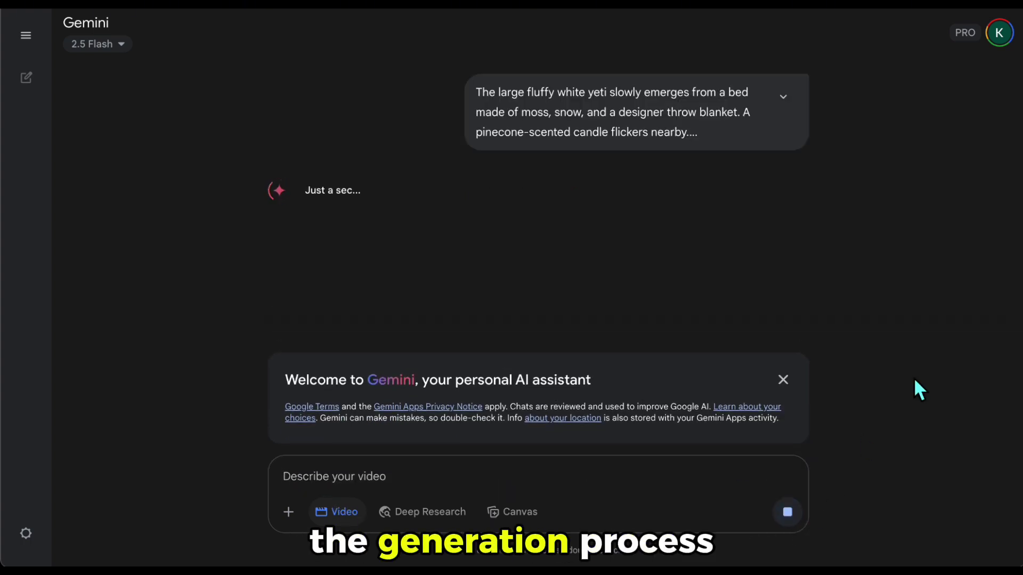
pyautogui.click(784, 380)
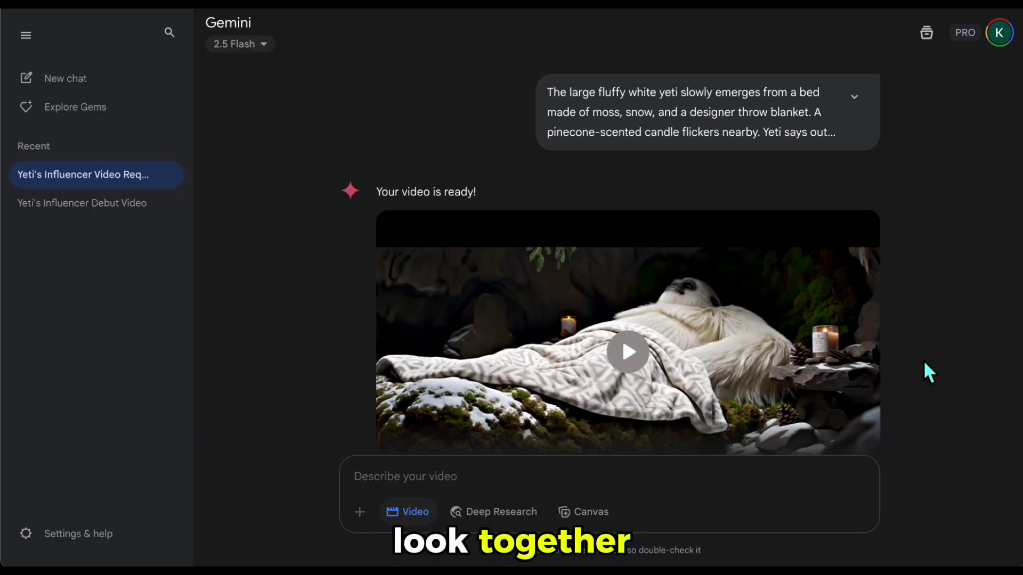
# Step: Play the generated cave-awakening clip to review the yeti sitting up and stretching
pyautogui.scroll(-1, 906, 368)
pyautogui.click(631, 298)
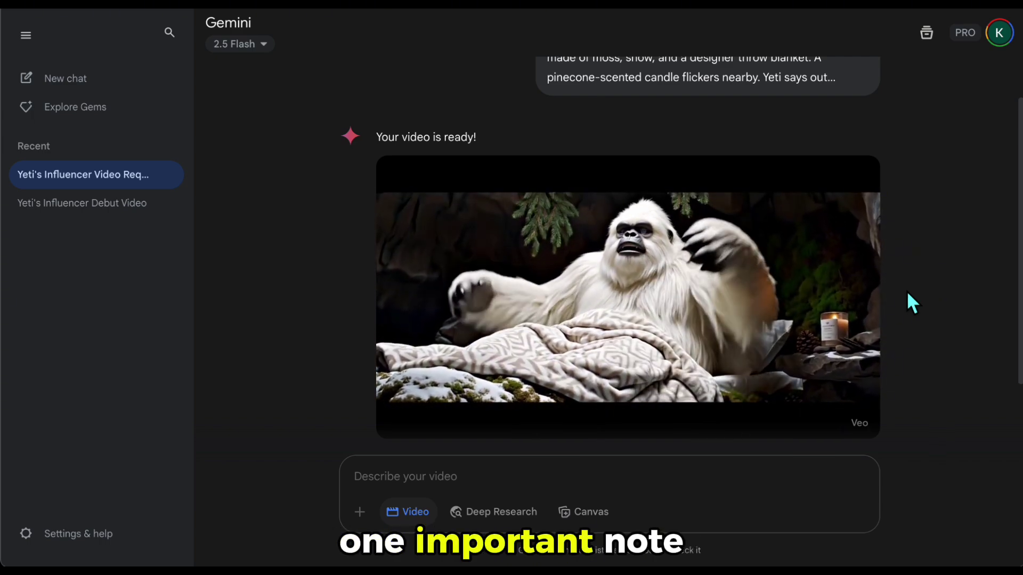
pyautogui.click(370, 4)
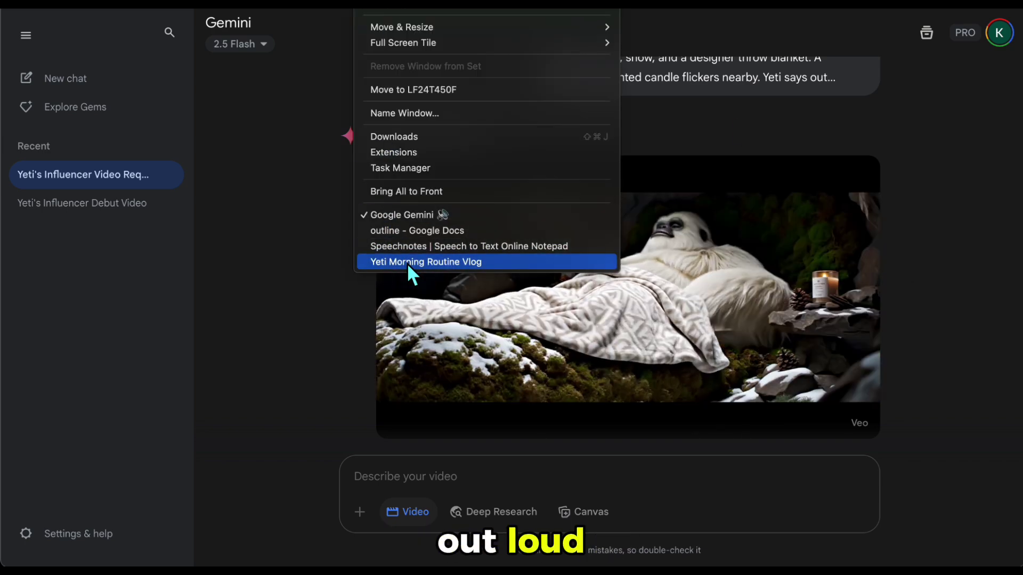
# Step: Paste the Icy Face Splash scene into Gemini, change 'Says' to 'Yeti says' on one line, and submit
pyautogui.click(410, 265)
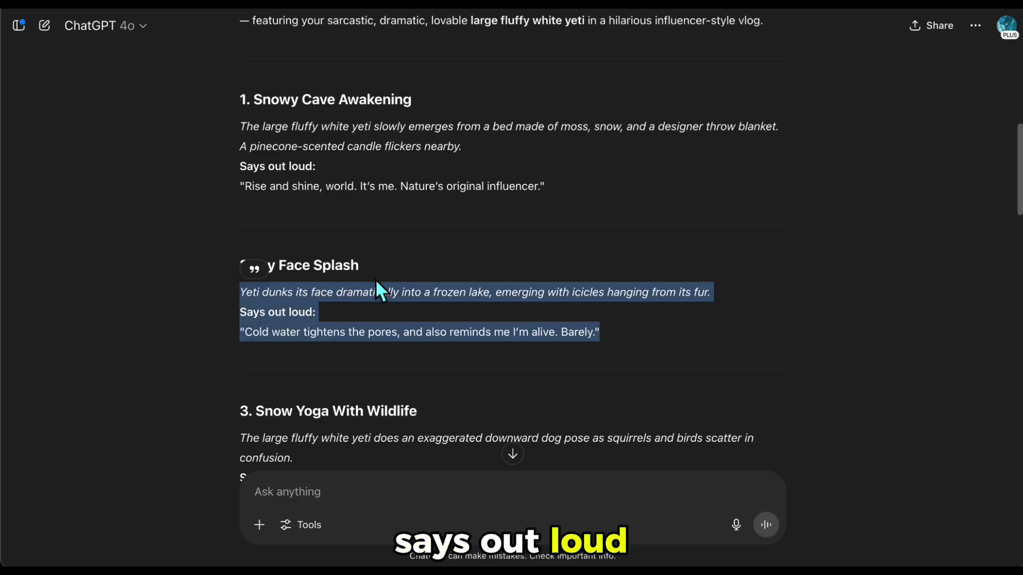
pyautogui.click(390, 296)
pyautogui.scroll(-1, 298, 187)
pyautogui.moveTo(240, 267); pyautogui.dragTo(612, 314)
pyautogui.press('super+c')
pyautogui.press('super+Tab')
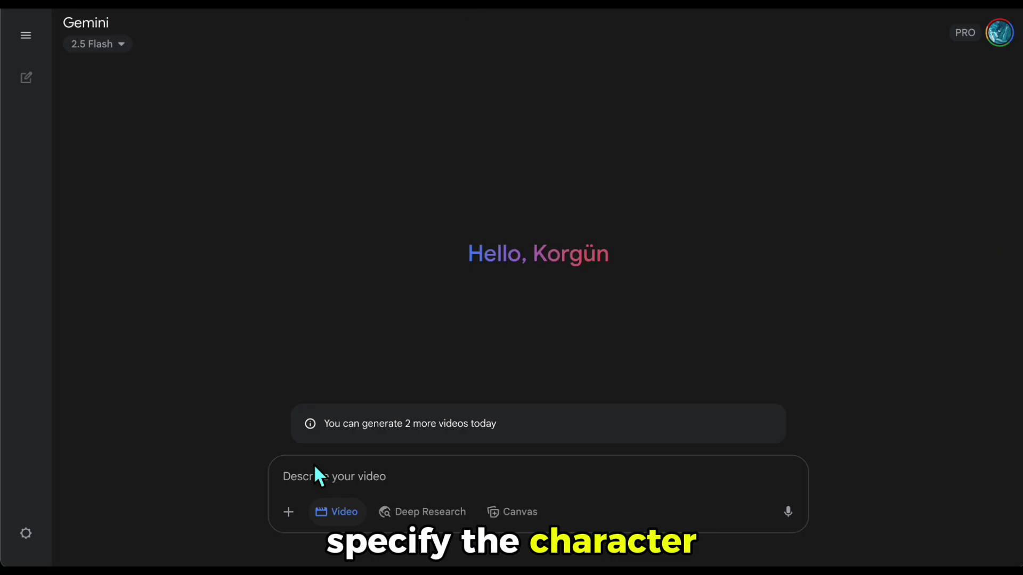
pyautogui.press('super+v')
pyautogui.click(288, 442)
pyautogui.press('BackSpace')
pyautogui.write('Yeti')
pyautogui.press('BackSpace')
pyautogui.press('BackSpace')
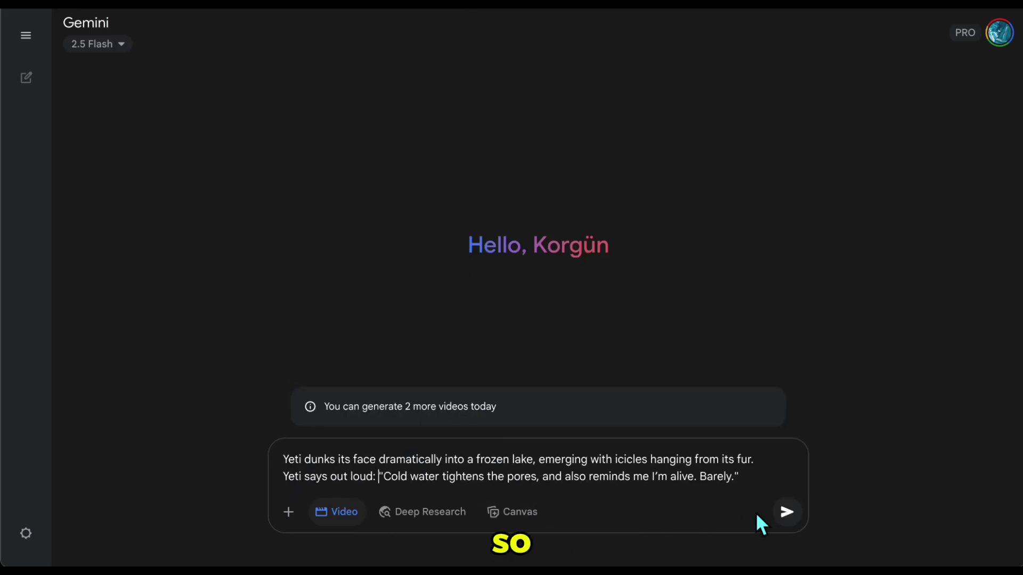
pyautogui.click(786, 512)
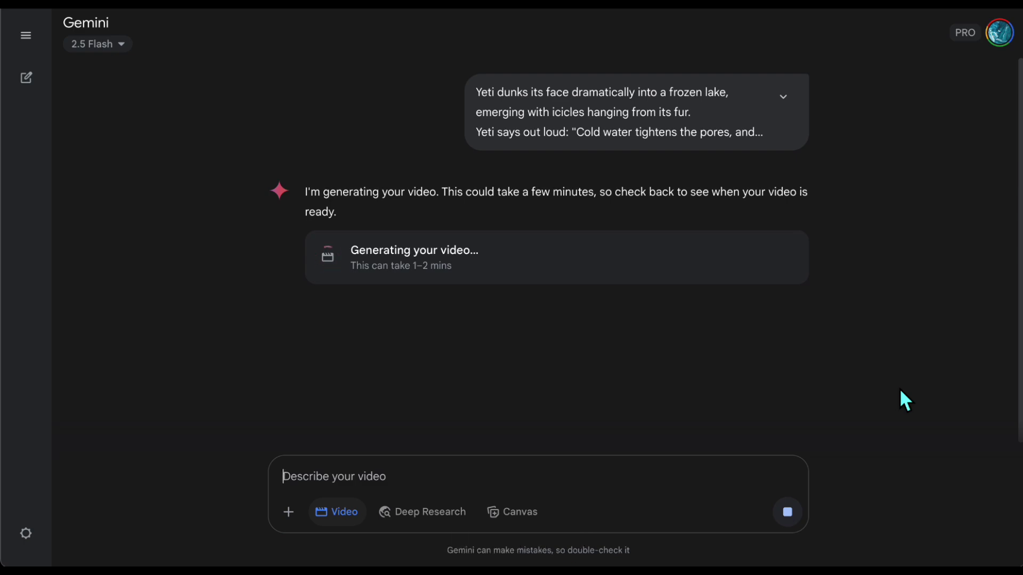
# Step: Paste the Snow Yoga scene, reword it to 'Yeti says out loud:', join into one paragraph, and submit
pyautogui.press('super+Tab')
pyautogui.scroll(-1, 242, 358)
pyautogui.moveTo(242, 358); pyautogui.dragTo(584, 405)
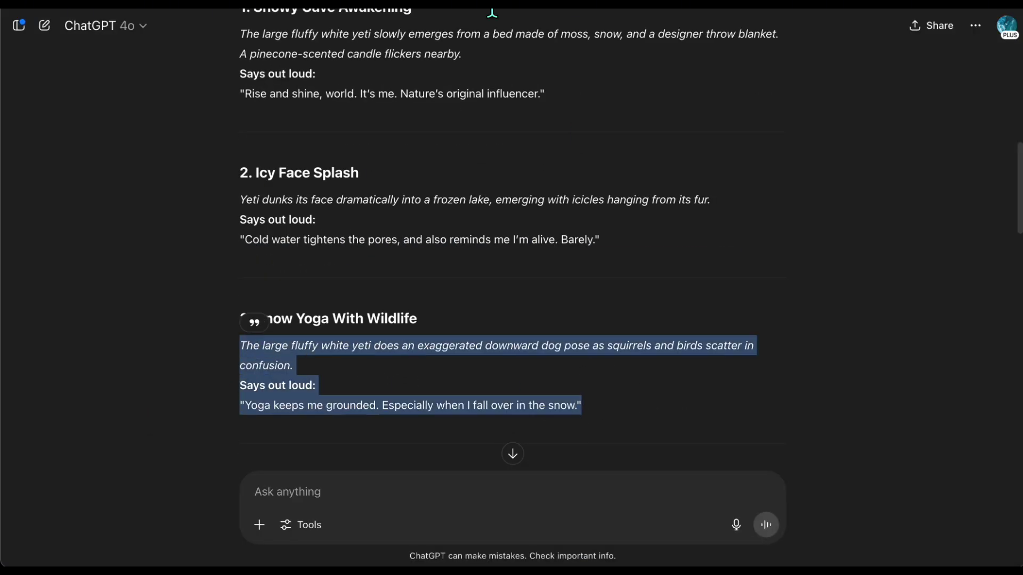
pyautogui.press('super+c')
pyautogui.press('super+Tab')
pyautogui.press('super+v')
pyautogui.press('Up')
pyautogui.press('Up')
pyautogui.press('super+Left')
pyautogui.write('Yeti s')
pyautogui.press('Delete')
pyautogui.press('super+Left')
pyautogui.press('BackSpace')
pyautogui.press('super+Right')
pyautogui.press('Delete')
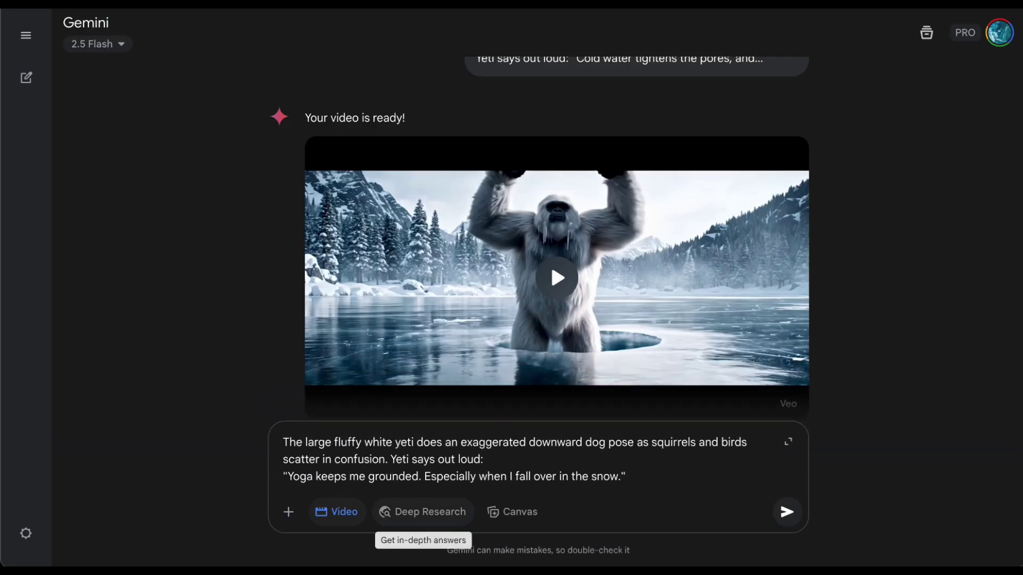
pyautogui.press('Delete')
pyautogui.click(786, 511)
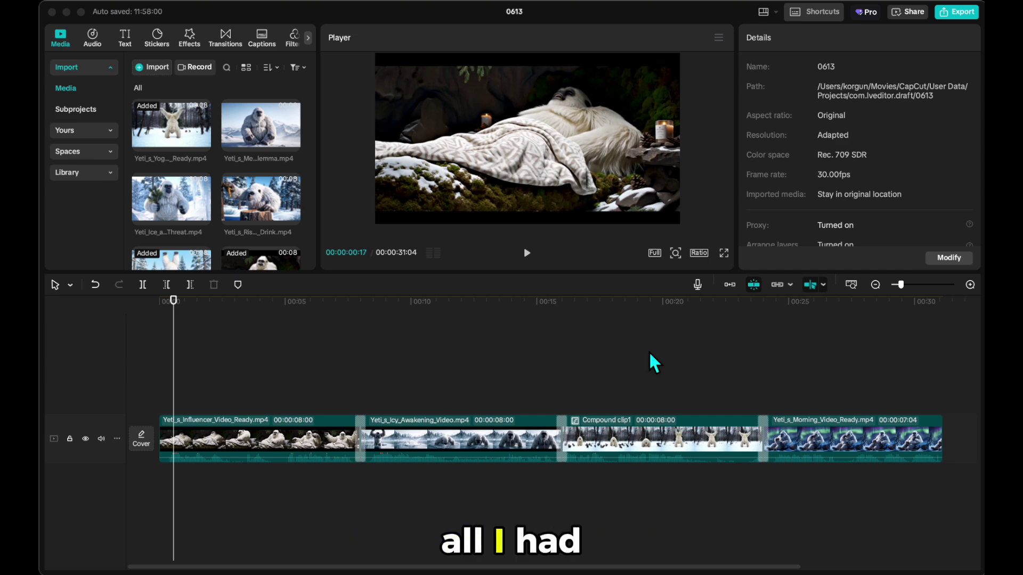
# Step: Preview the timeline near 00:04 and open CapCut's Export dialog with Cmd+E
pyautogui.click(261, 407)
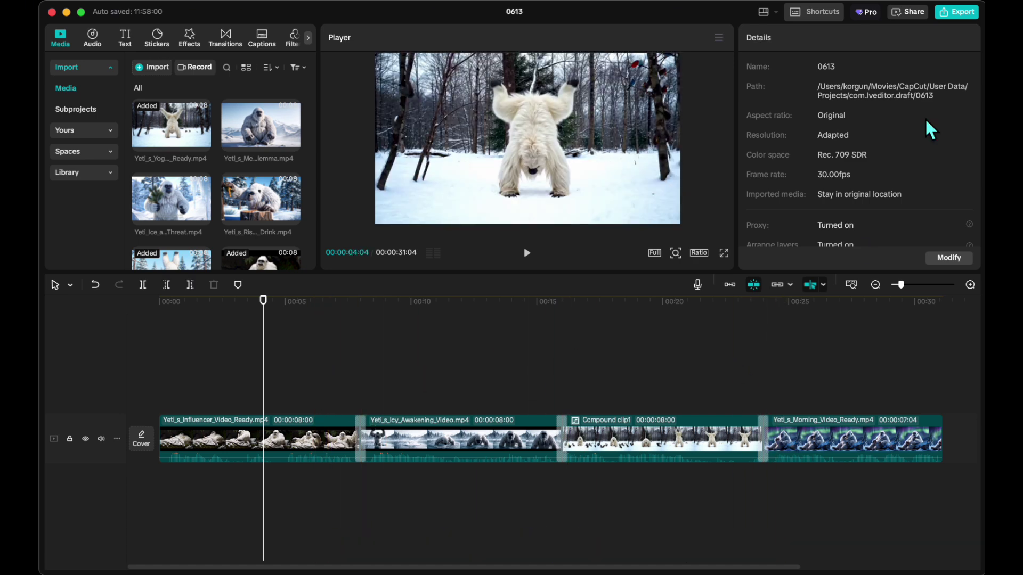
pyautogui.press('super+e')
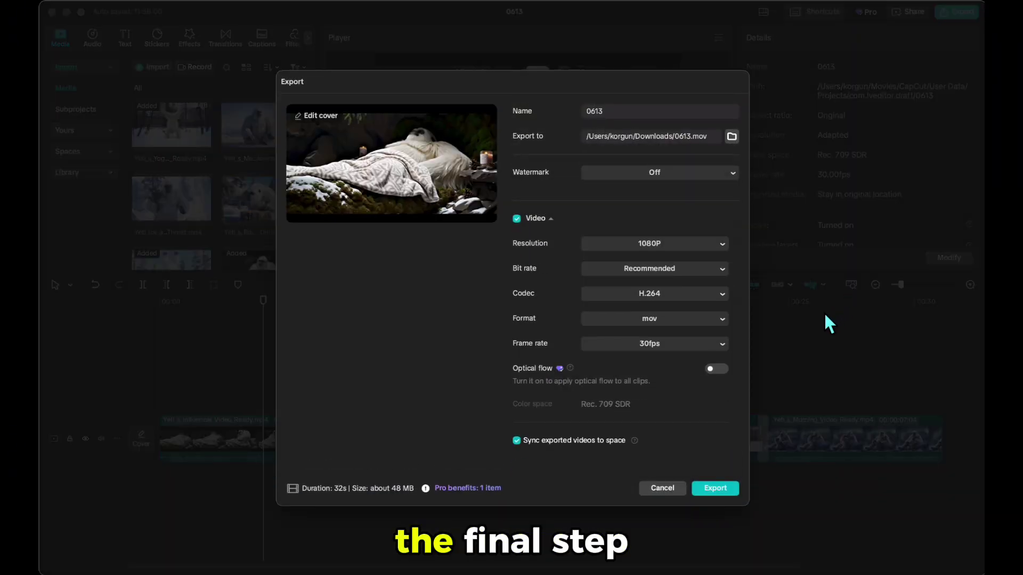